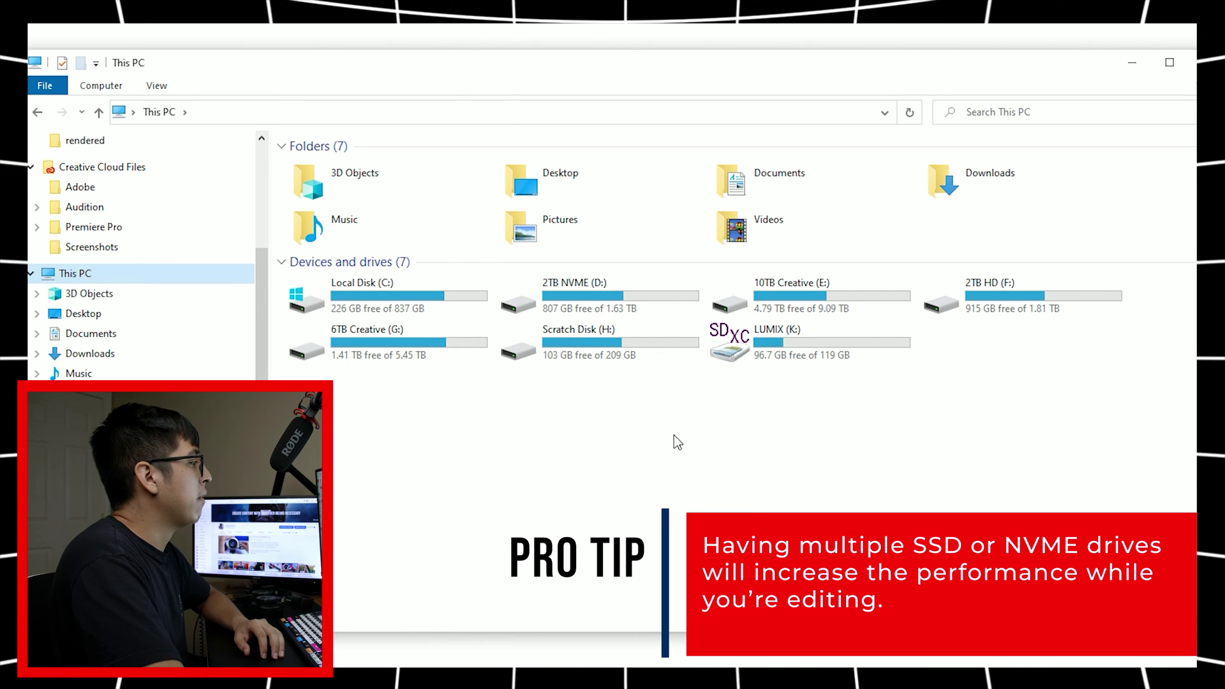
- Point out the Local Disk (C:), 2TB NVME (D:) and 10TB Creative (E:) drives in turn
{"action": "left_click", "coordinate": [376, 292]}
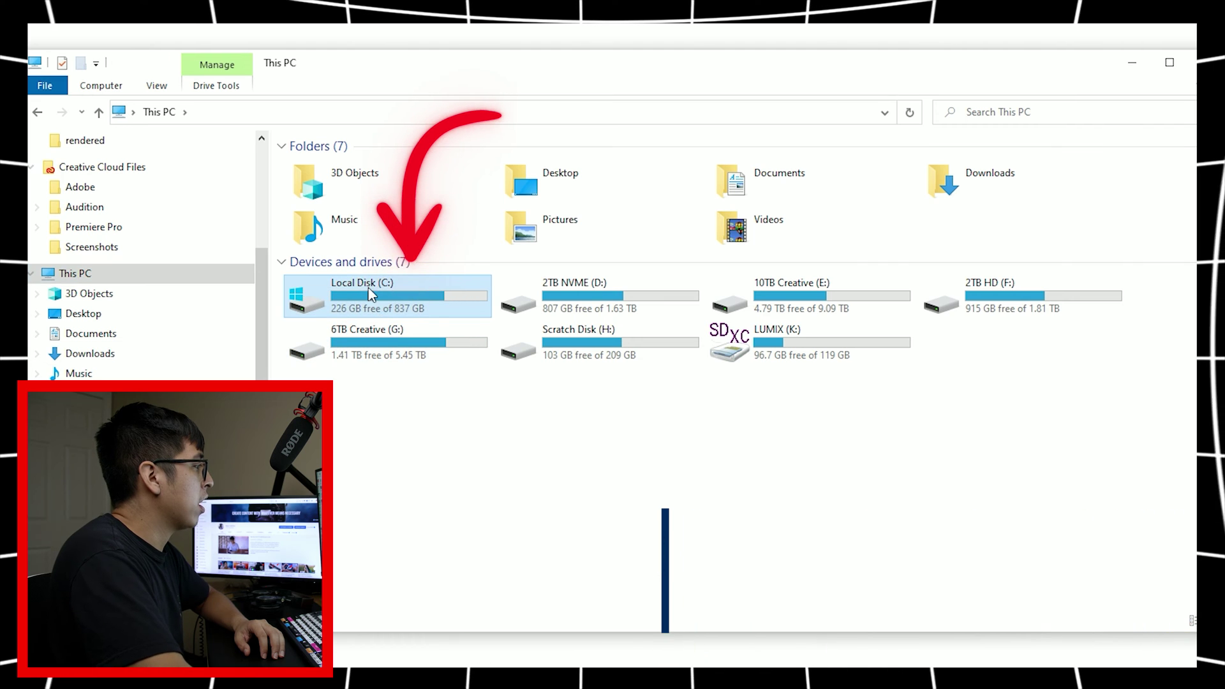
{"action": "mouse_move", "coordinate": [396, 299]}
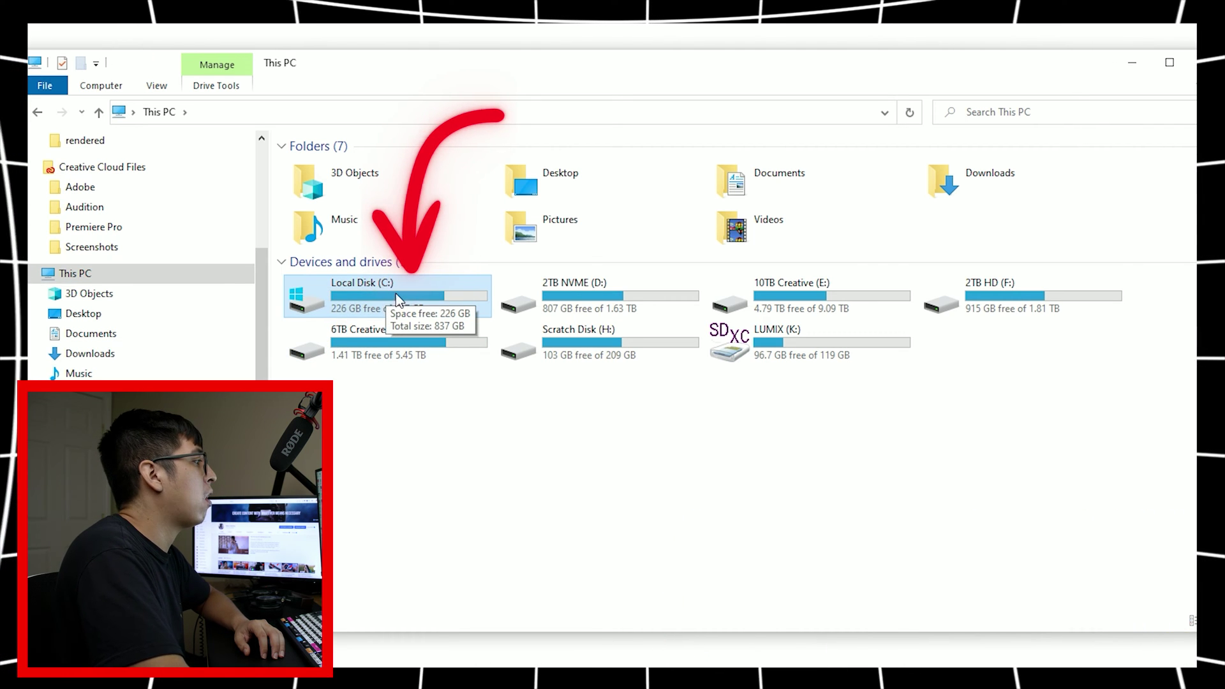
{"action": "left_click", "coordinate": [646, 295]}
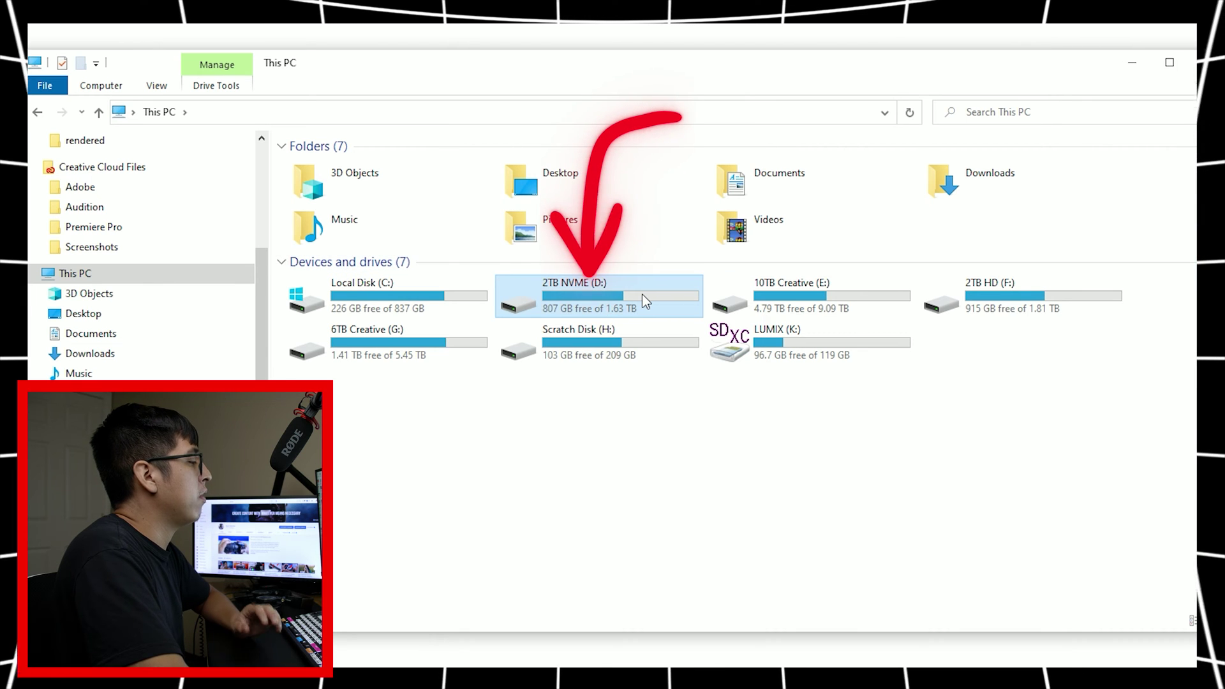
{"action": "mouse_move", "coordinate": [645, 299]}
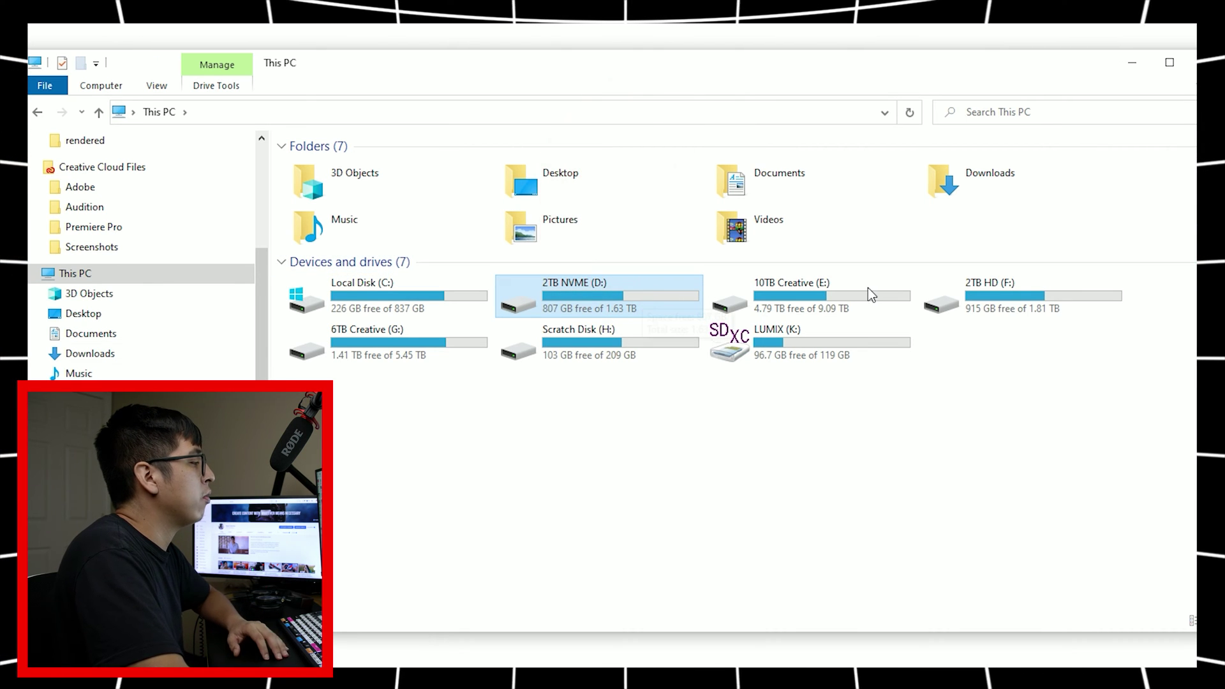
{"action": "left_click", "coordinate": [929, 415]}
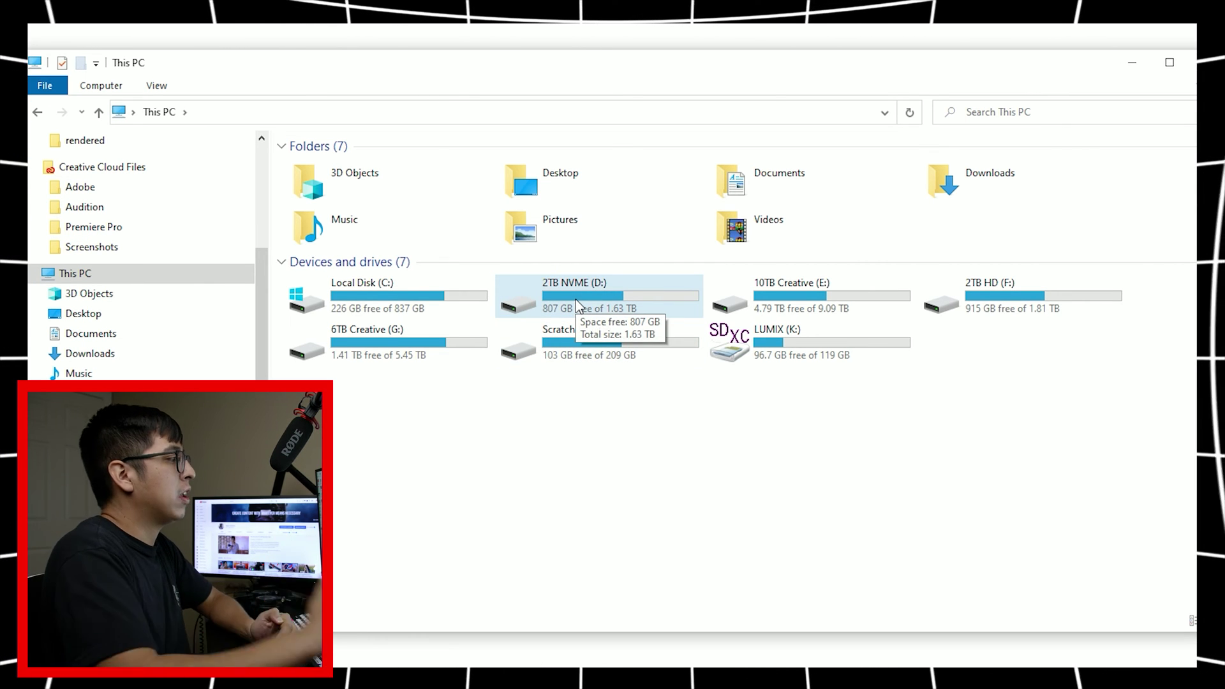
{"action": "key", "text": "Down"}
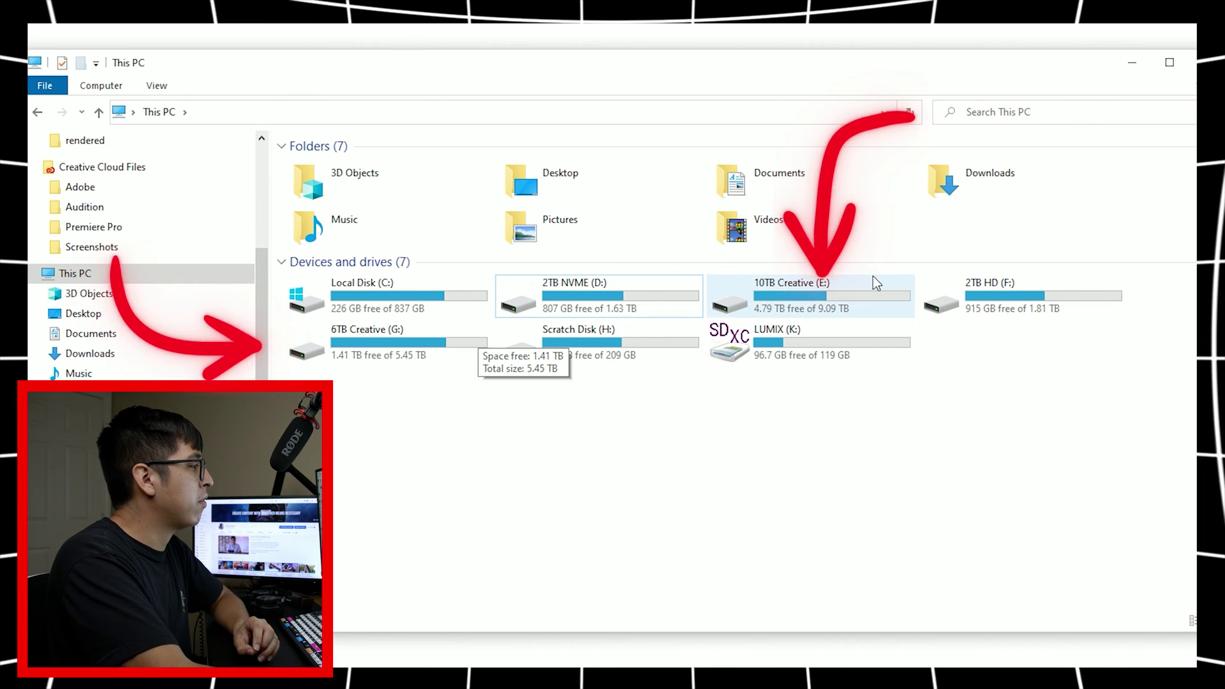
{"action": "mouse_move", "coordinate": [824, 291]}
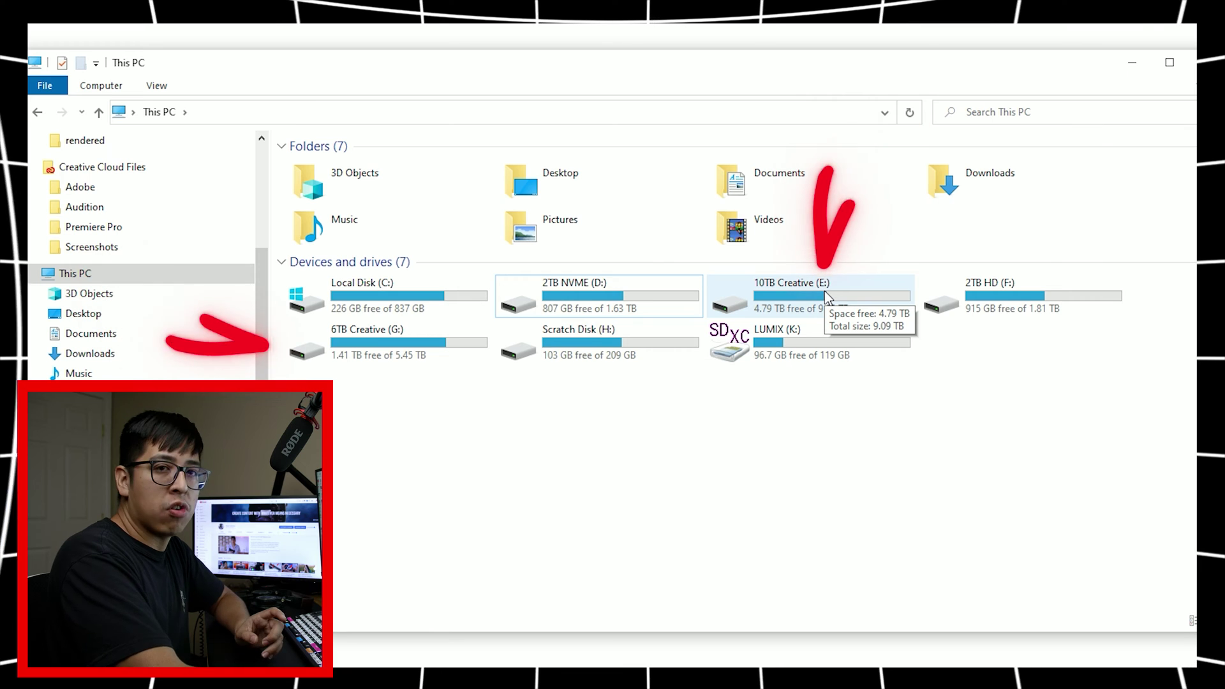
{"action": "left_click", "coordinate": [773, 307]}
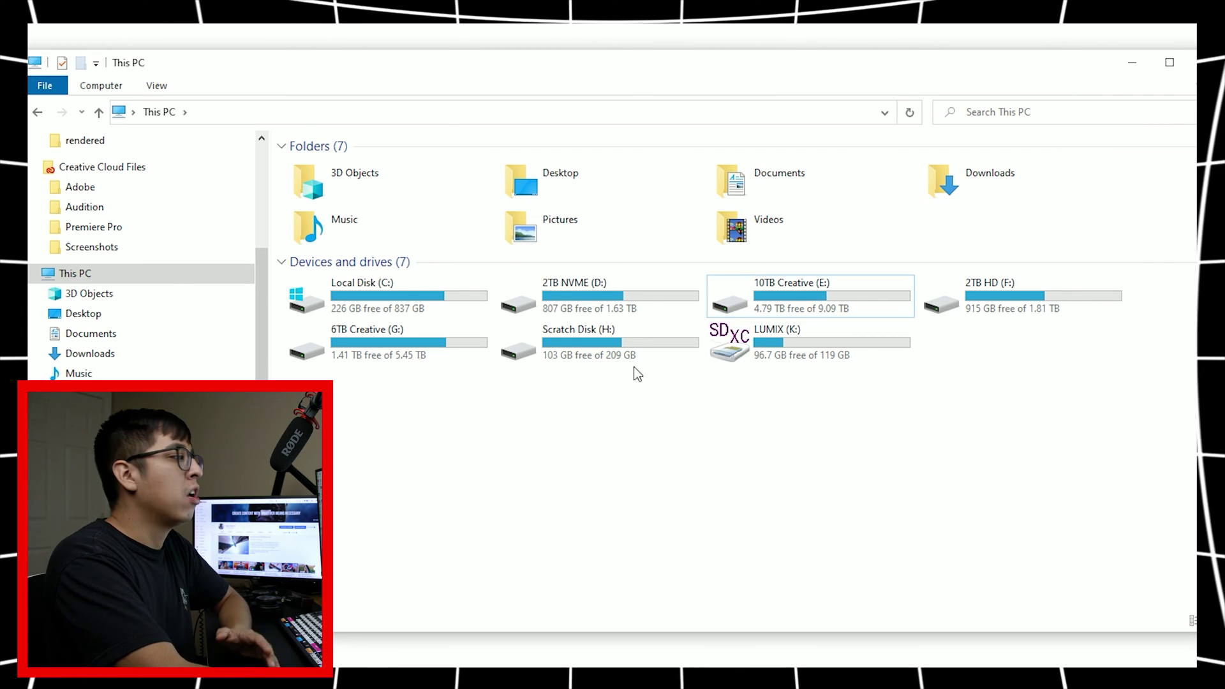
{"action": "mouse_move", "coordinate": [617, 355]}
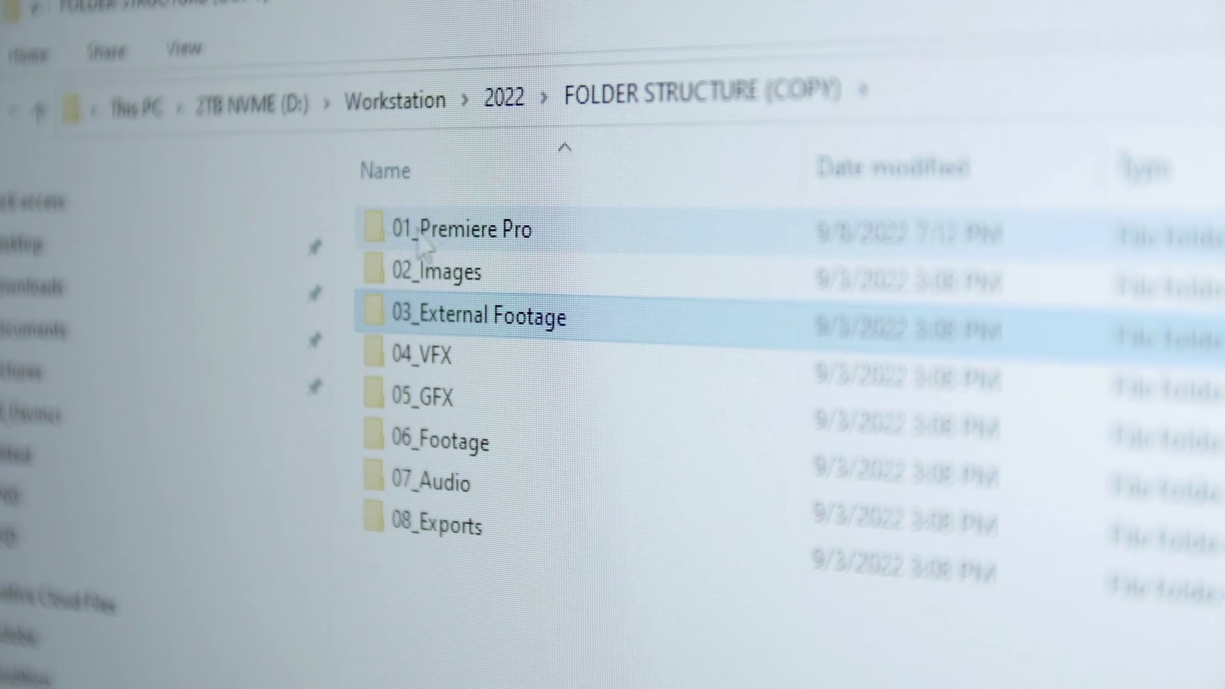
- Navigate into the Workstation folder and its 2022 folder on the D: drive
{"action": "double_click", "coordinate": [424, 236]}
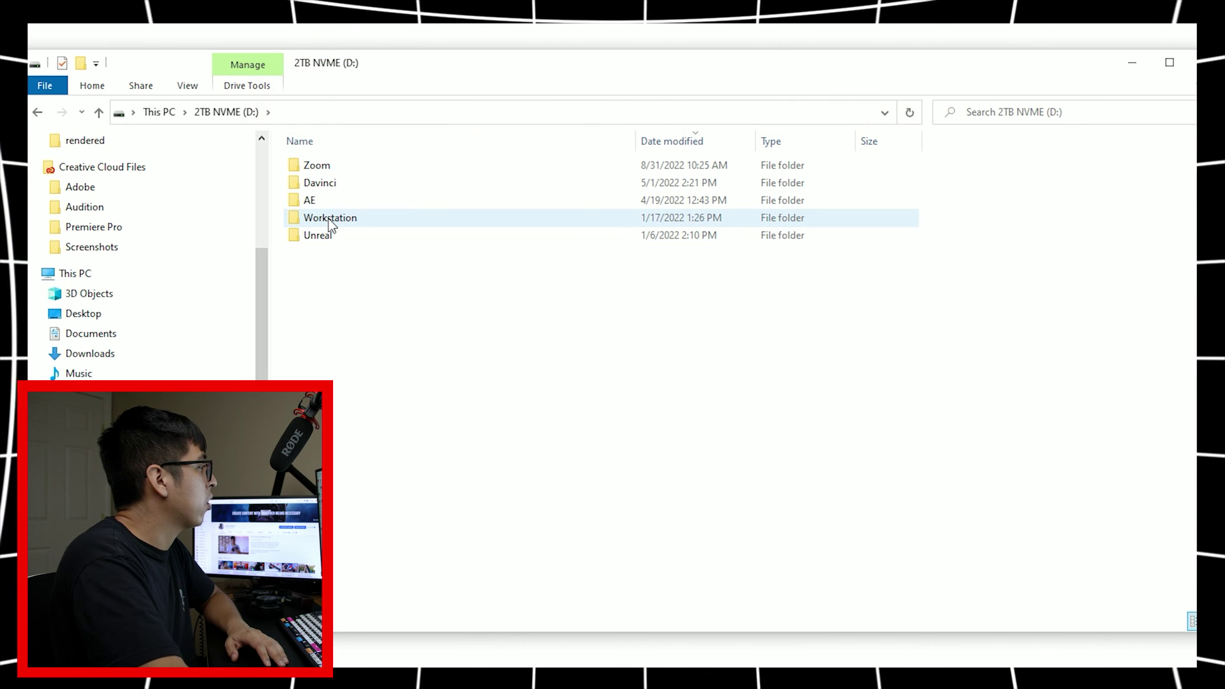
{"action": "double_click", "coordinate": [378, 217]}
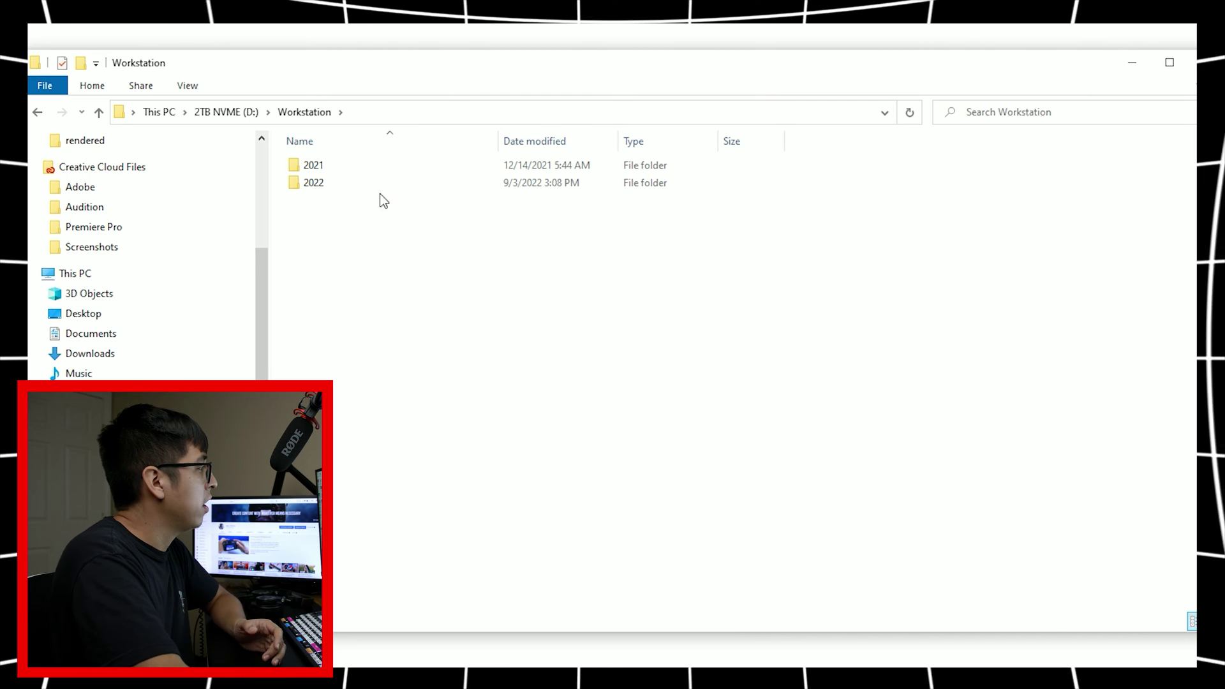
{"action": "double_click", "coordinate": [324, 186]}
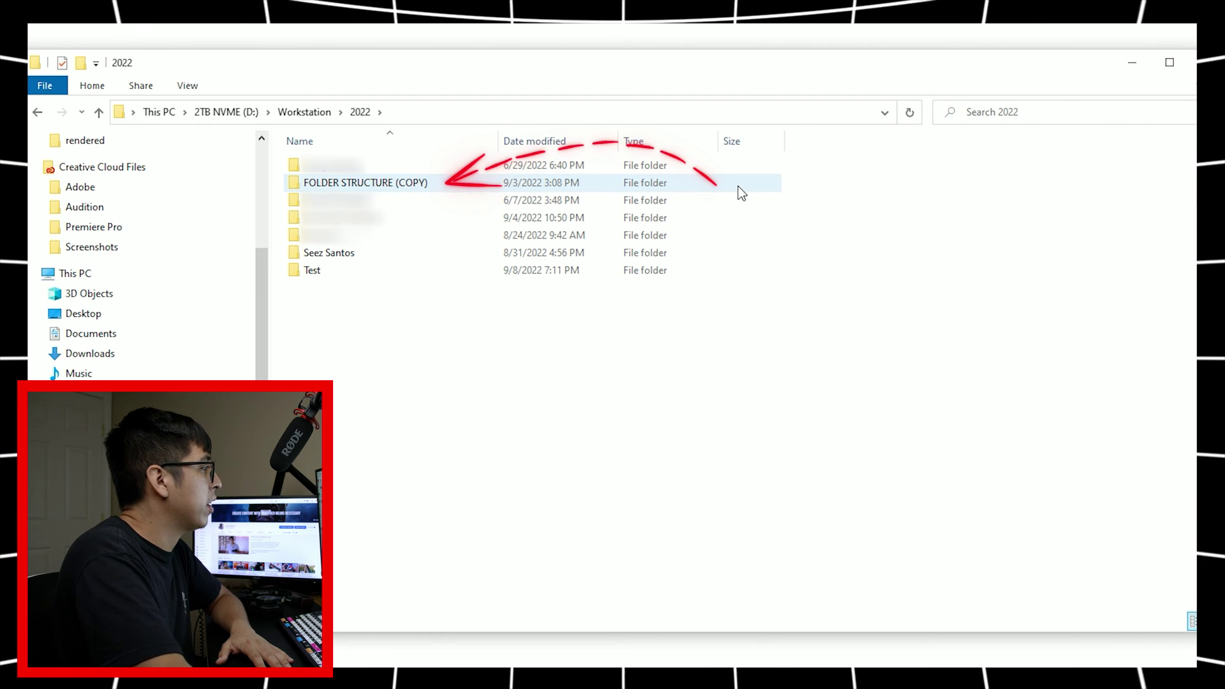
- Open FOLDER STRUCTURE (COPY), then its 01_Premiere Pro folder with the NUMBER_SHOW template files
{"action": "double_click", "coordinate": [740, 193]}
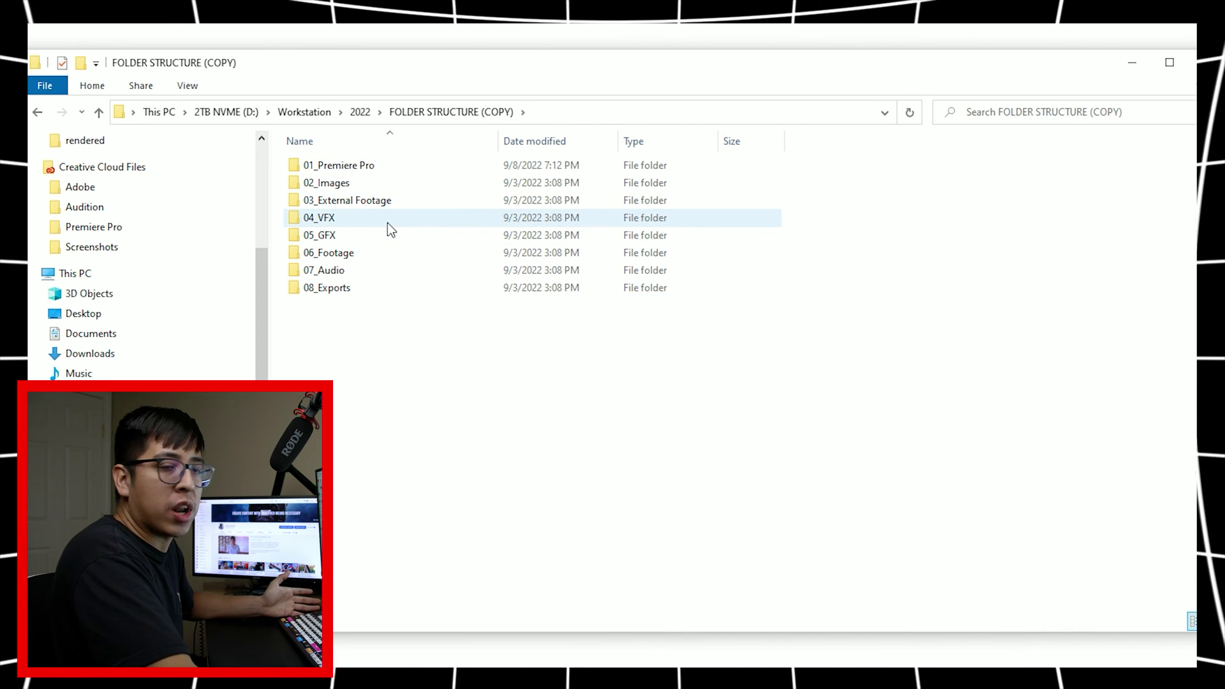
{"action": "double_click", "coordinate": [345, 167]}
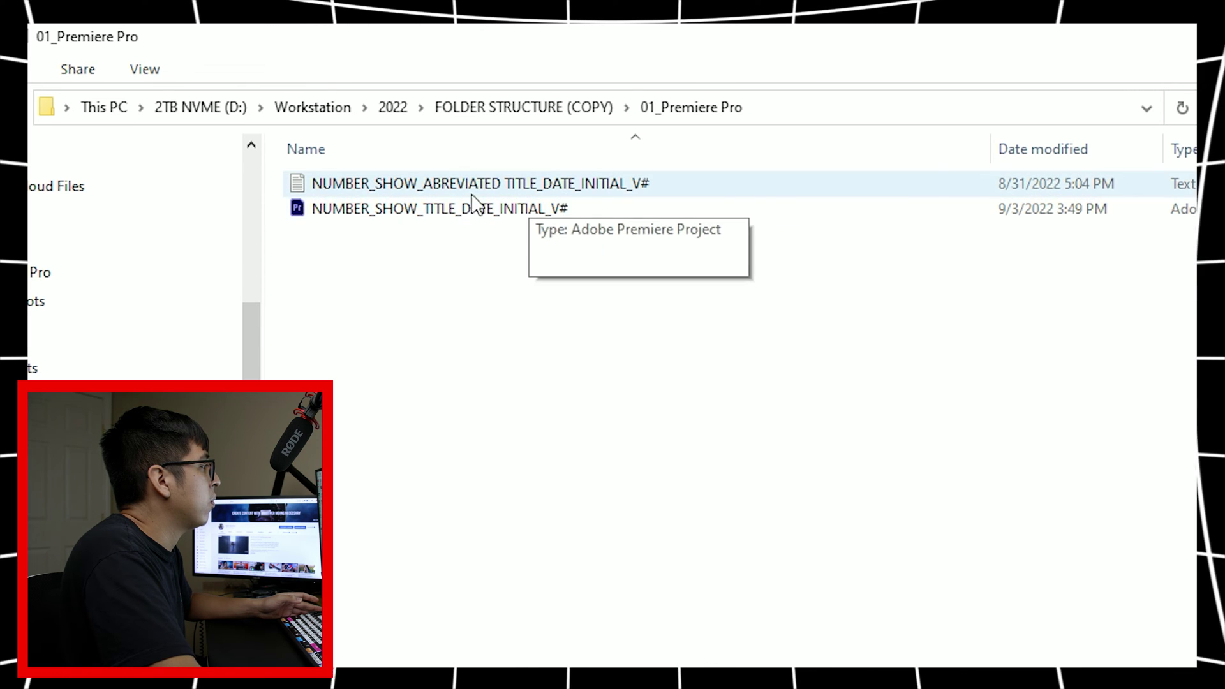
- Browse the template's 02_Images, 03_External Footage (02_Stock Footage) and 05_GFX subfolders
{"action": "key", "text": "alt+Up"}
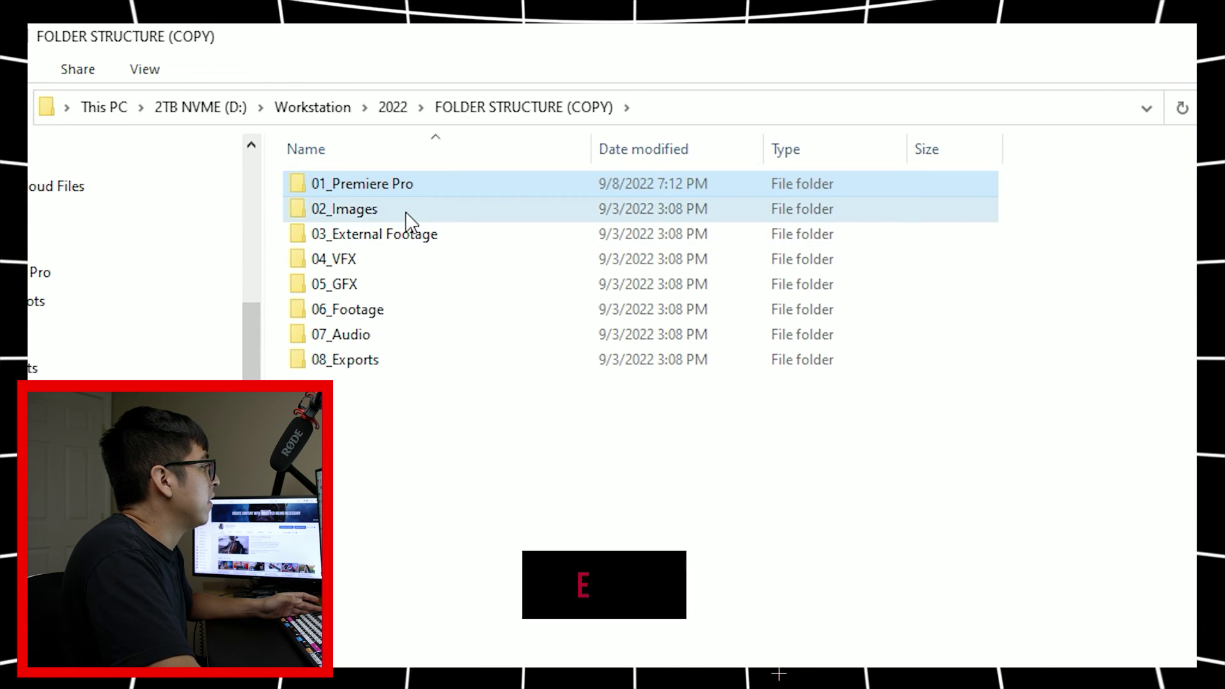
{"action": "double_click", "coordinate": [399, 211]}
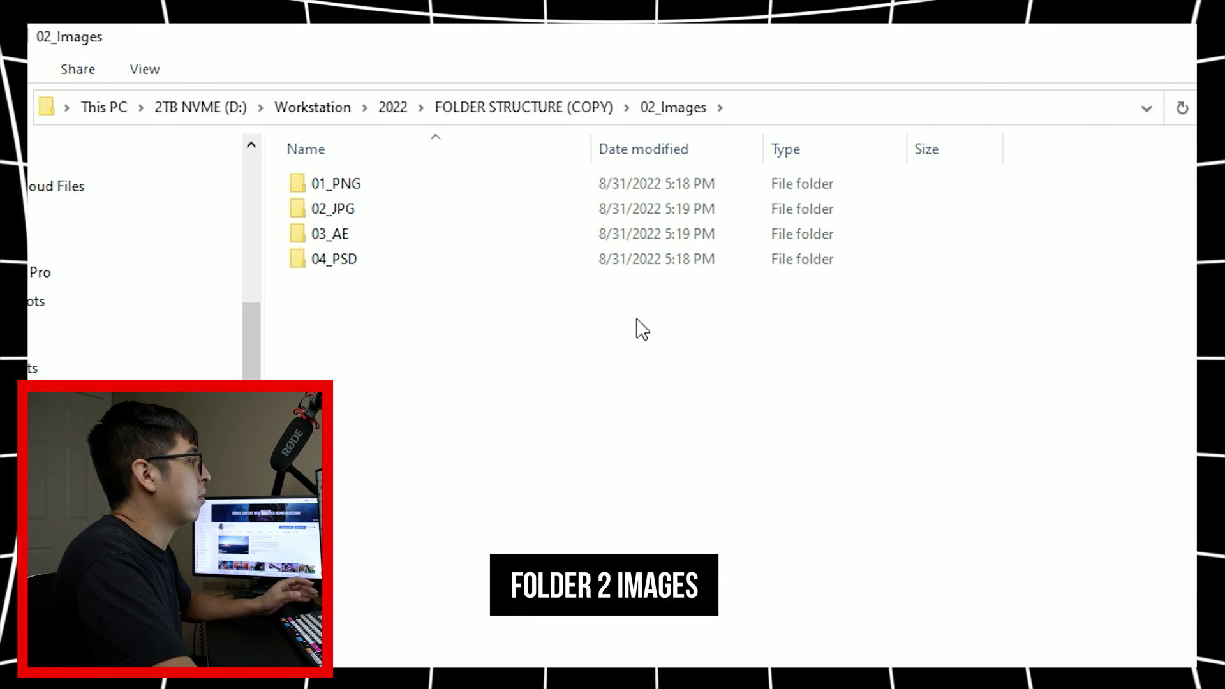
{"action": "left_click", "coordinate": [20, 107]}
{"action": "double_click", "coordinate": [372, 237]}
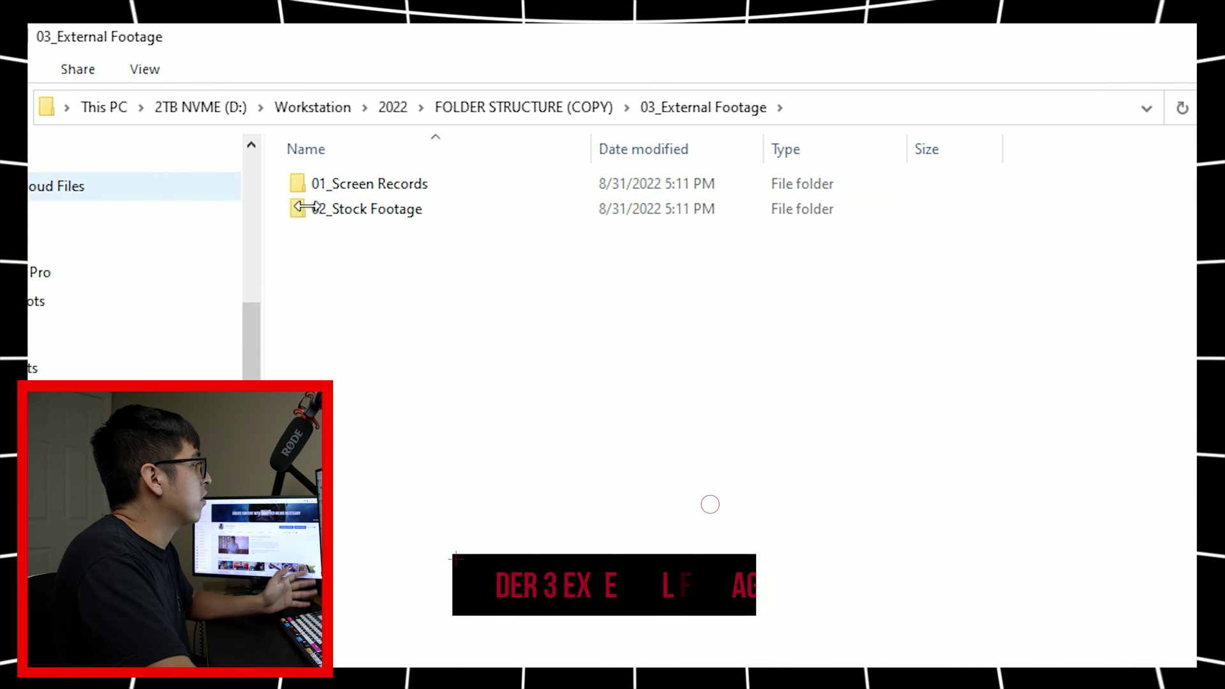
{"action": "double_click", "coordinate": [343, 213]}
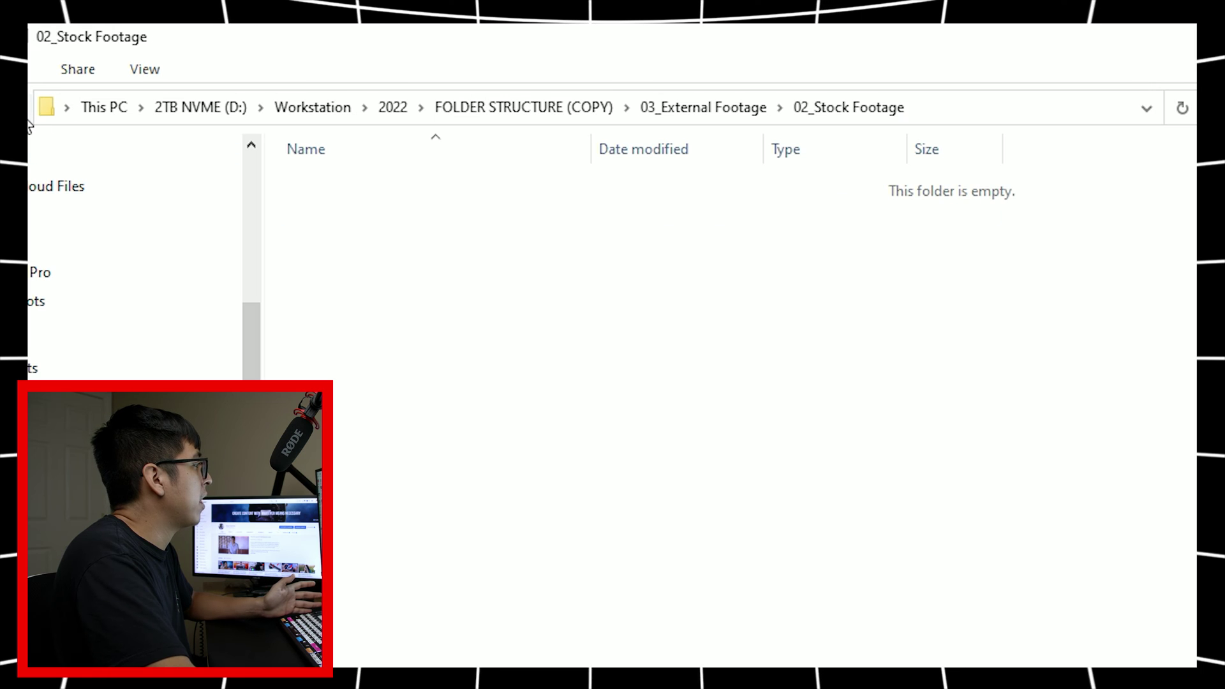
{"action": "key", "text": "alt+Up"}
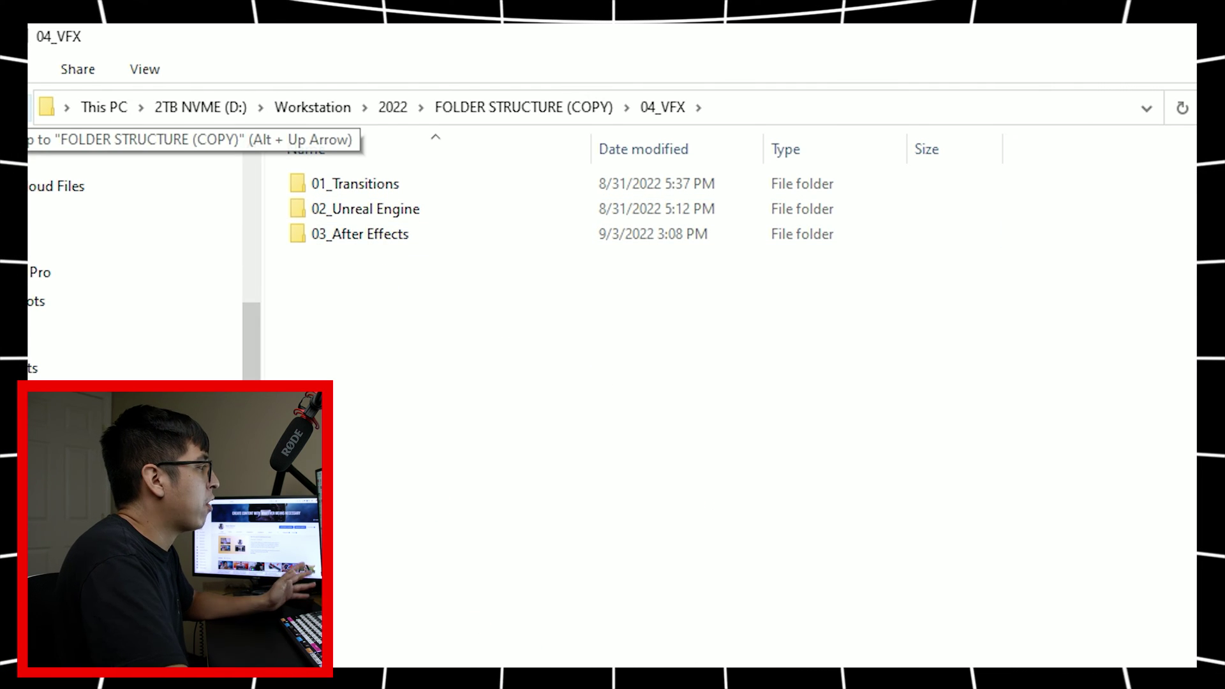
{"action": "left_click", "coordinate": [19, 108]}
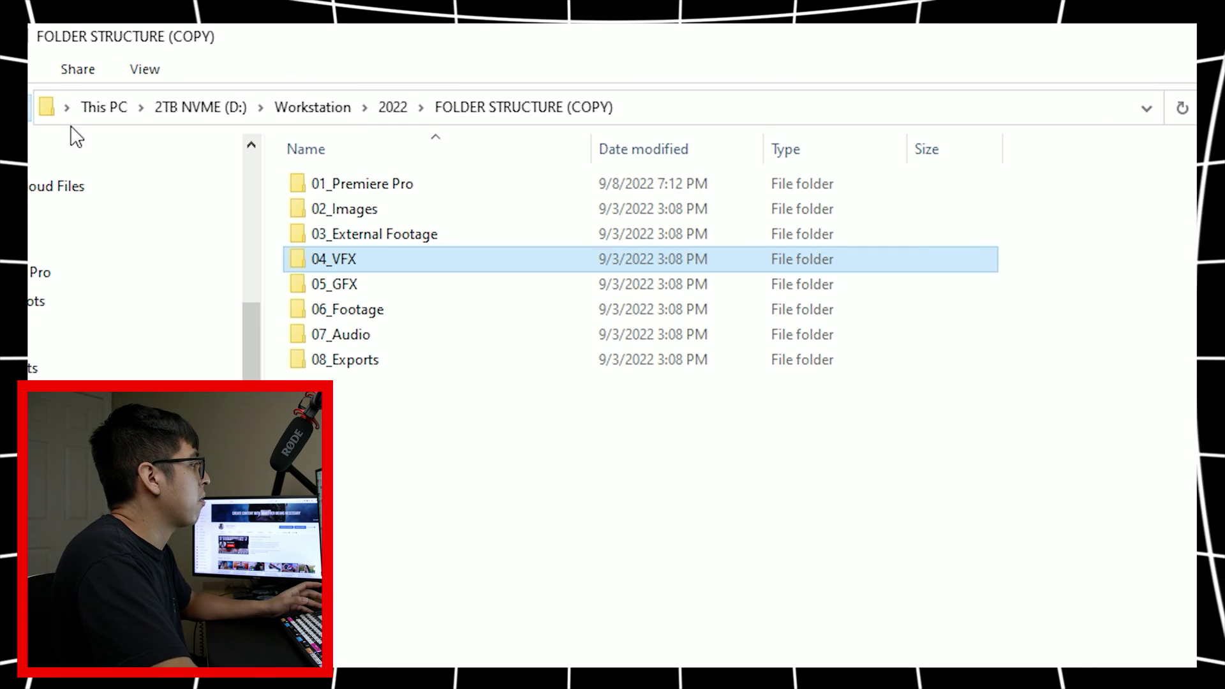
{"action": "double_click", "coordinate": [383, 285]}
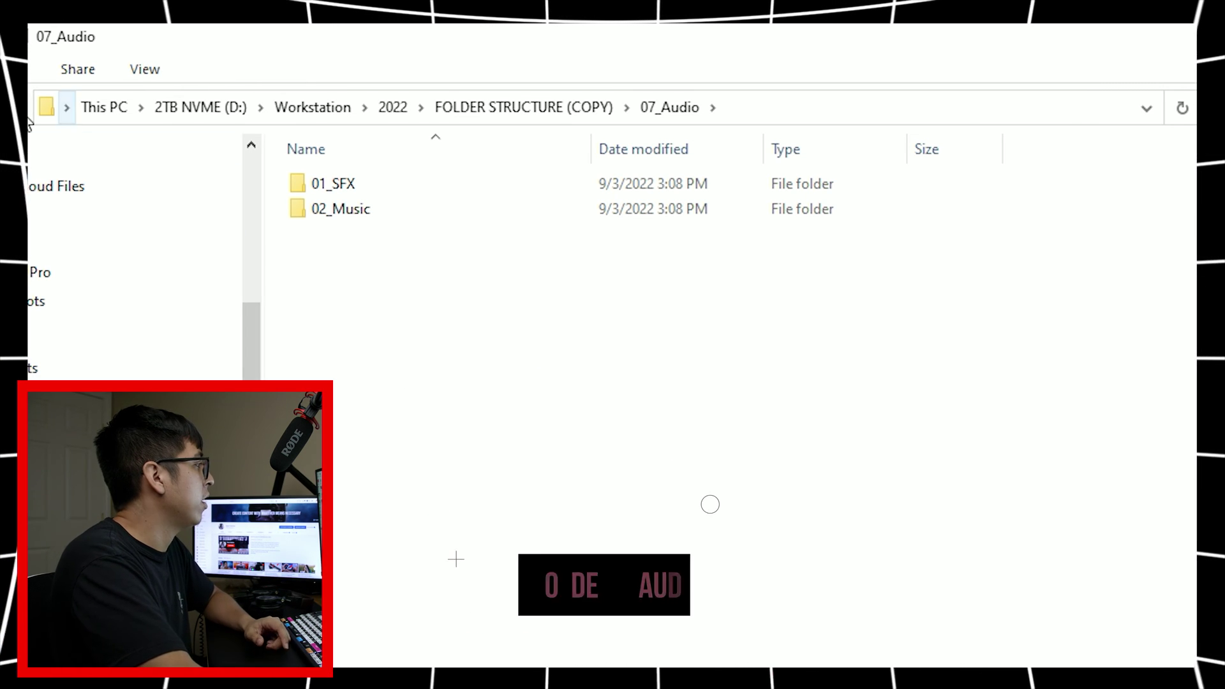
{"action": "key", "text": "alt+Up"}
- Look through 08_Exports' 01_Rough Export, 02_Master_Export and 03_Social Exports subfolders
{"action": "double_click", "coordinate": [376, 361]}
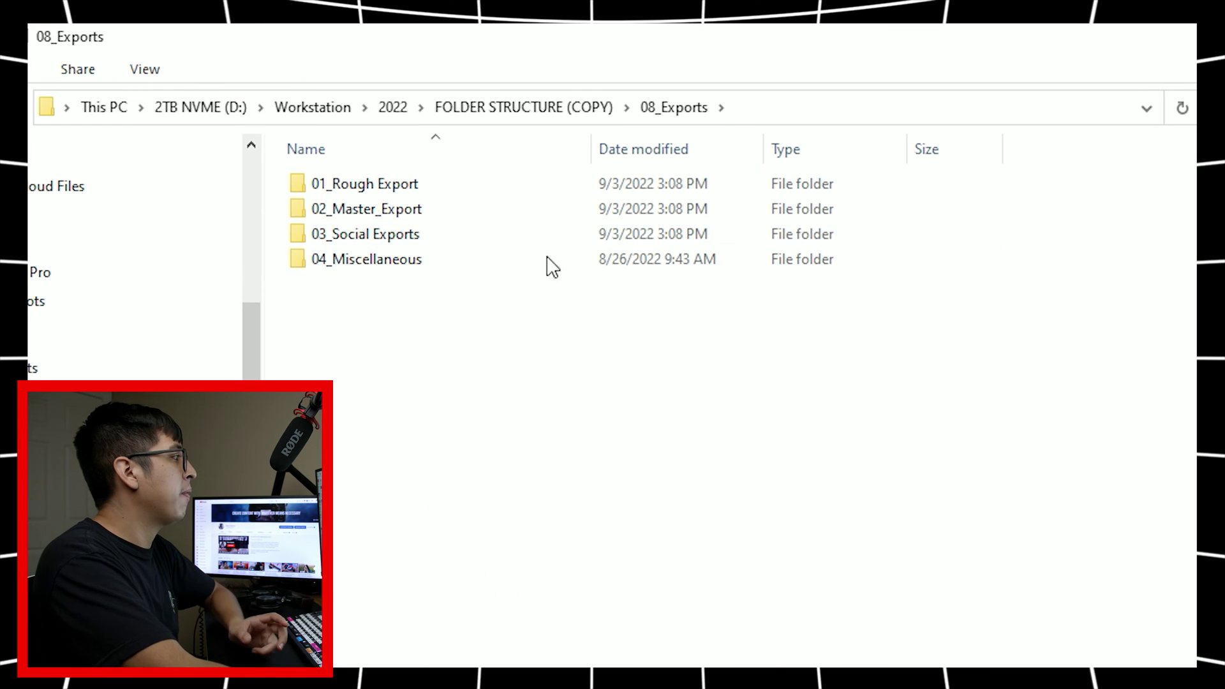
{"action": "double_click", "coordinate": [423, 193]}
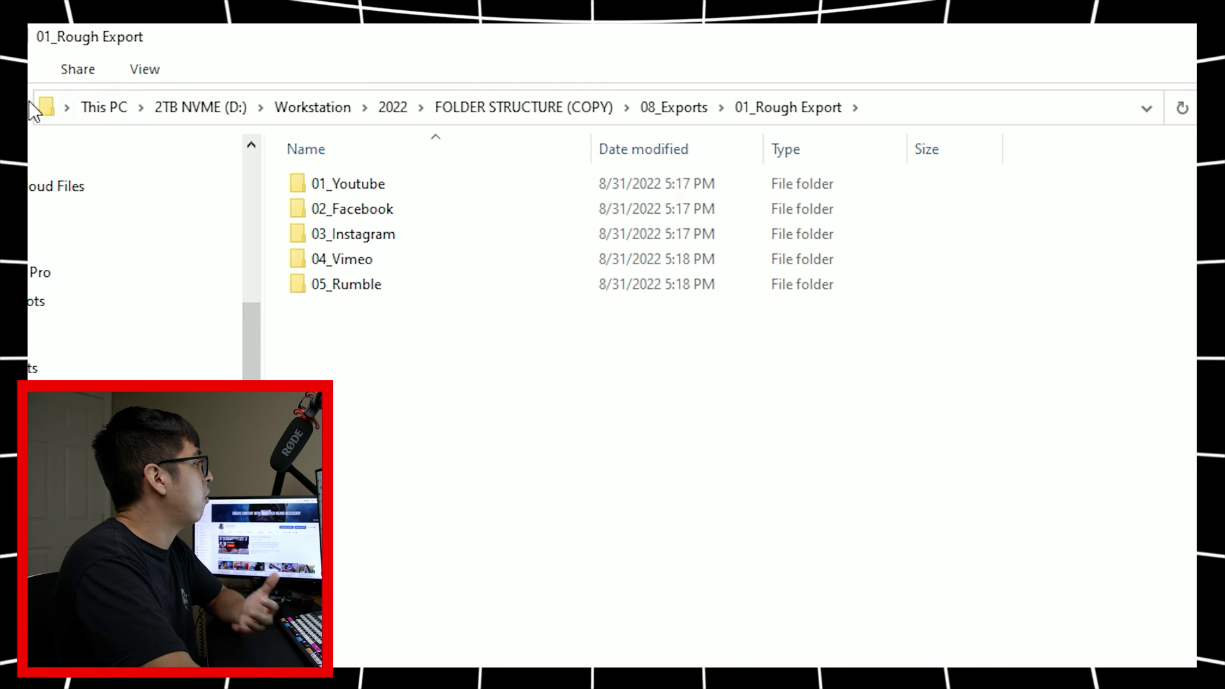
{"action": "key", "text": "alt+Left"}
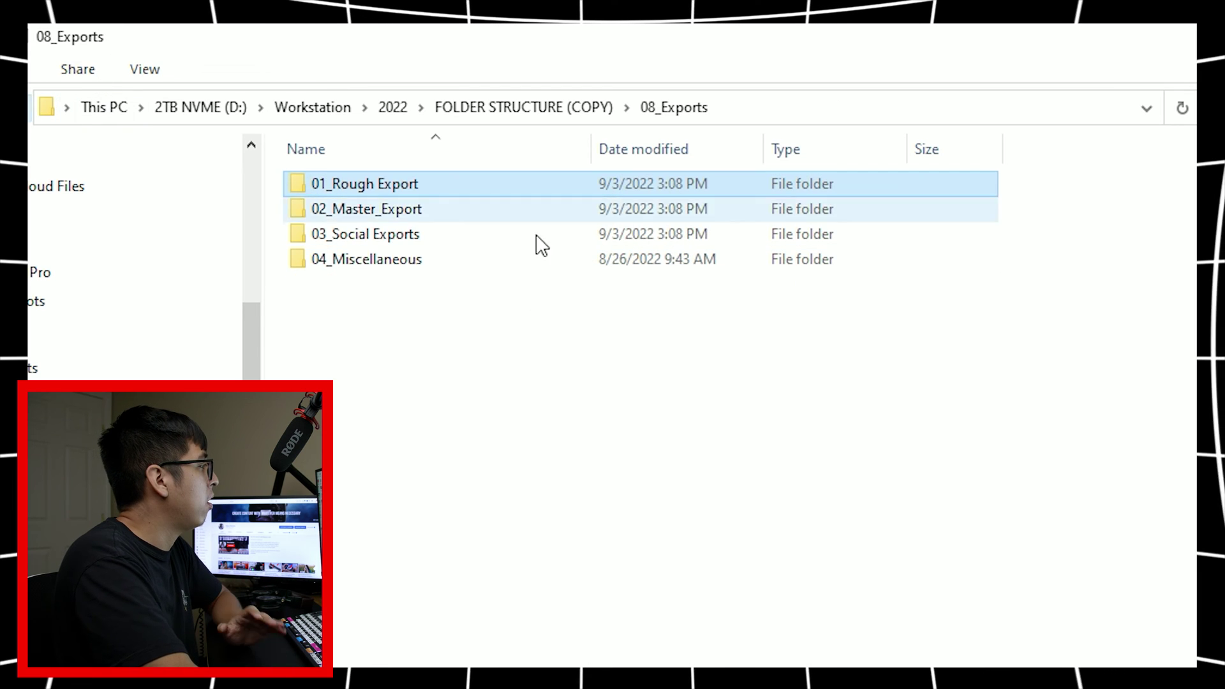
{"action": "double_click", "coordinate": [436, 207]}
{"action": "key", "text": "alt+Left"}
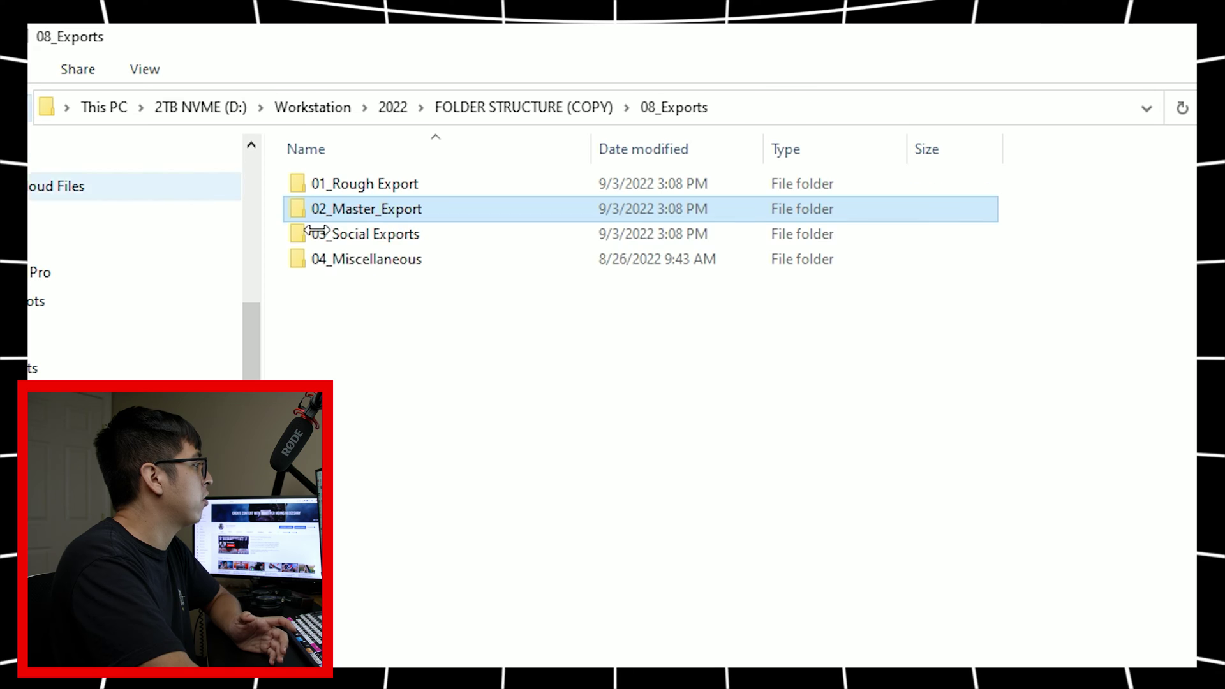
{"action": "double_click", "coordinate": [388, 237]}
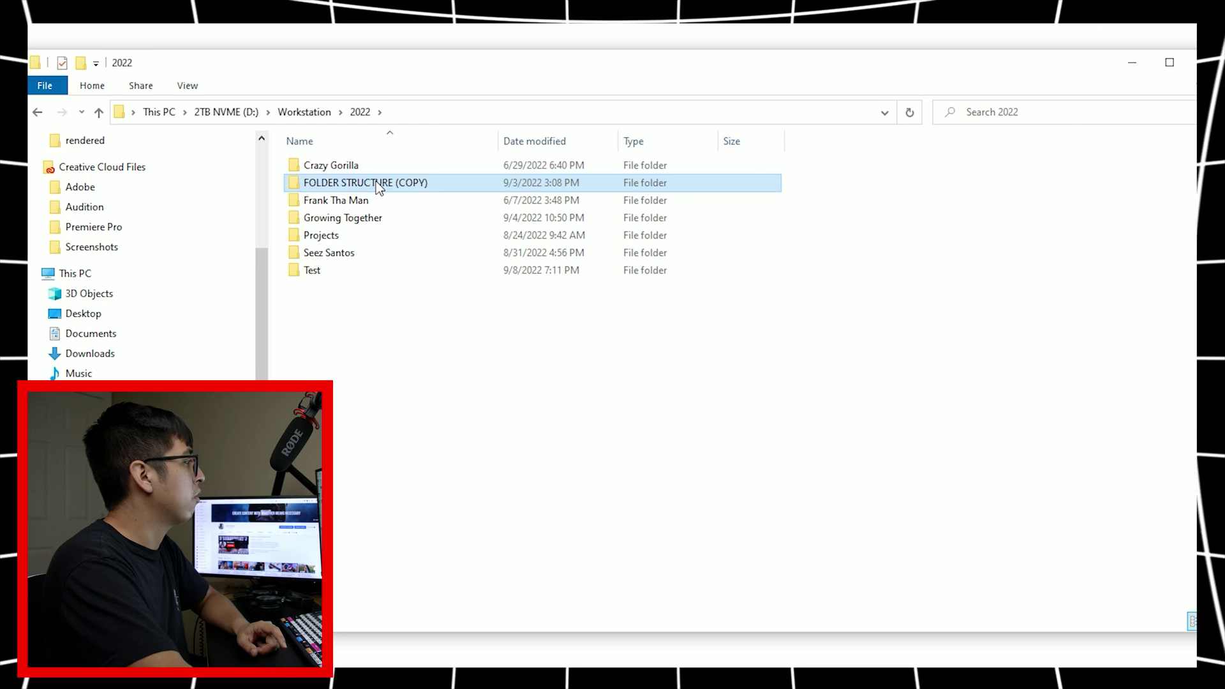
{"action": "double_click", "coordinate": [377, 182]}
- Copy the FOLDER STRUCTURE (COPY) folder from the 2022 folder
{"action": "left_click", "coordinate": [99, 113]}
{"action": "right_click", "coordinate": [382, 183]}
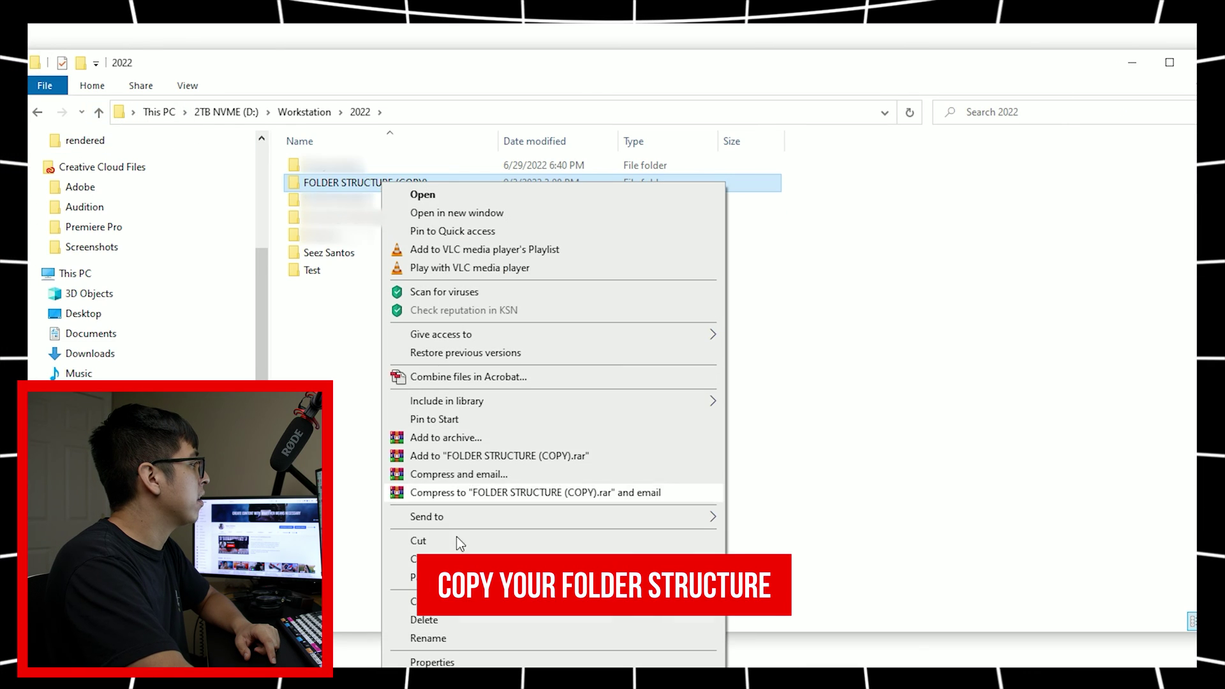
{"action": "left_click", "coordinate": [421, 559]}
- Go into the channel's project folder and its YouTube subfolder
{"action": "double_click", "coordinate": [351, 254]}
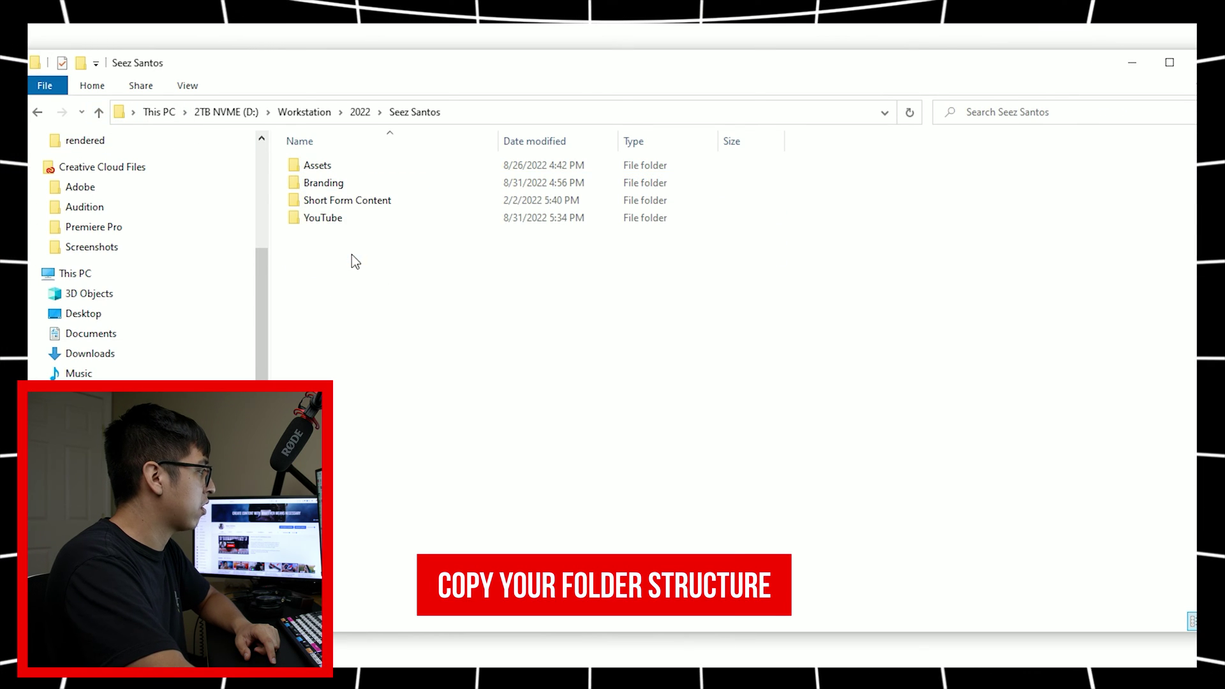
{"action": "double_click", "coordinate": [338, 218]}
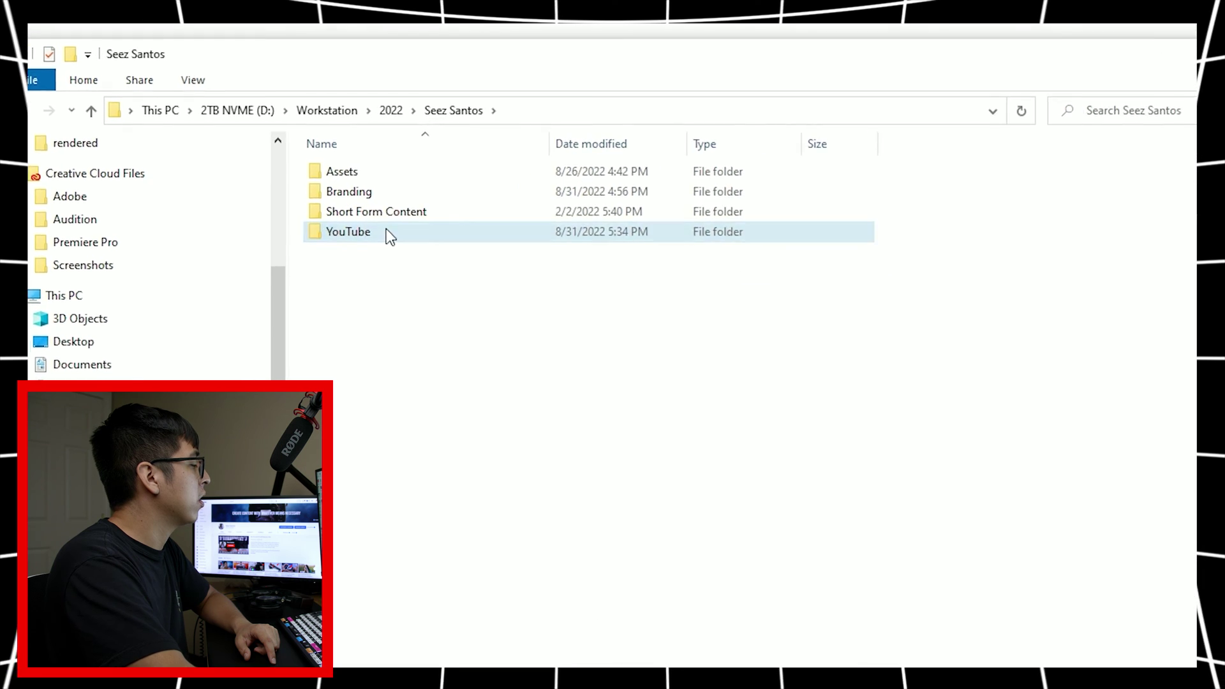
{"action": "double_click", "coordinate": [383, 231]}
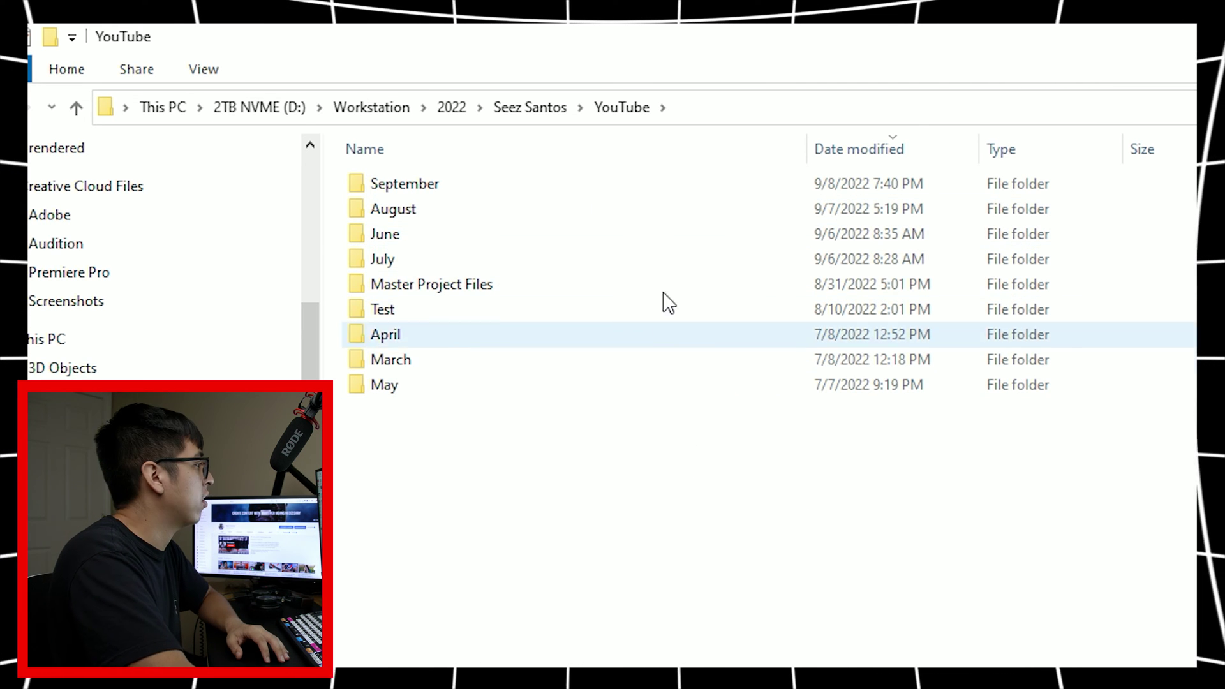
- Paste the copied template folder into the empty September month folder
{"action": "double_click", "coordinate": [514, 191]}
{"action": "right_click", "coordinate": [532, 272]}
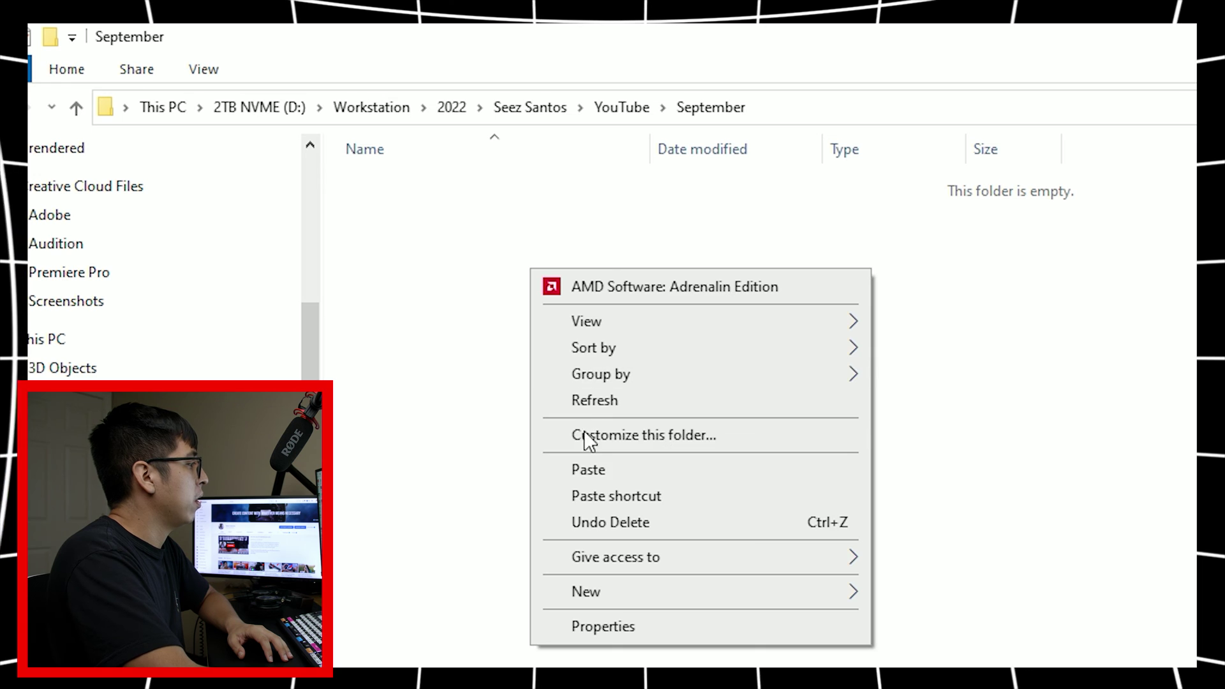
{"action": "left_click", "coordinate": [599, 471]}
- Rename the pasted folder to 'Example Project'
{"action": "right_click", "coordinate": [501, 195]}
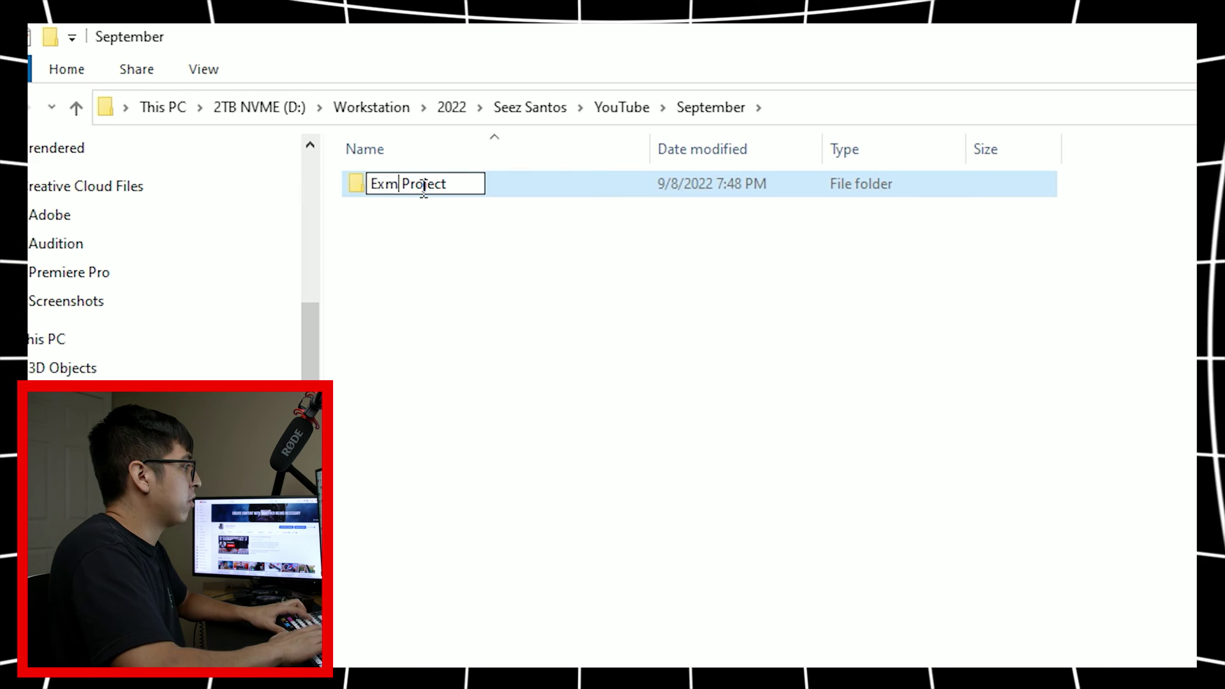
{"action": "key", "text": "BackSpace"}
{"action": "type", "text": "ample Project"}
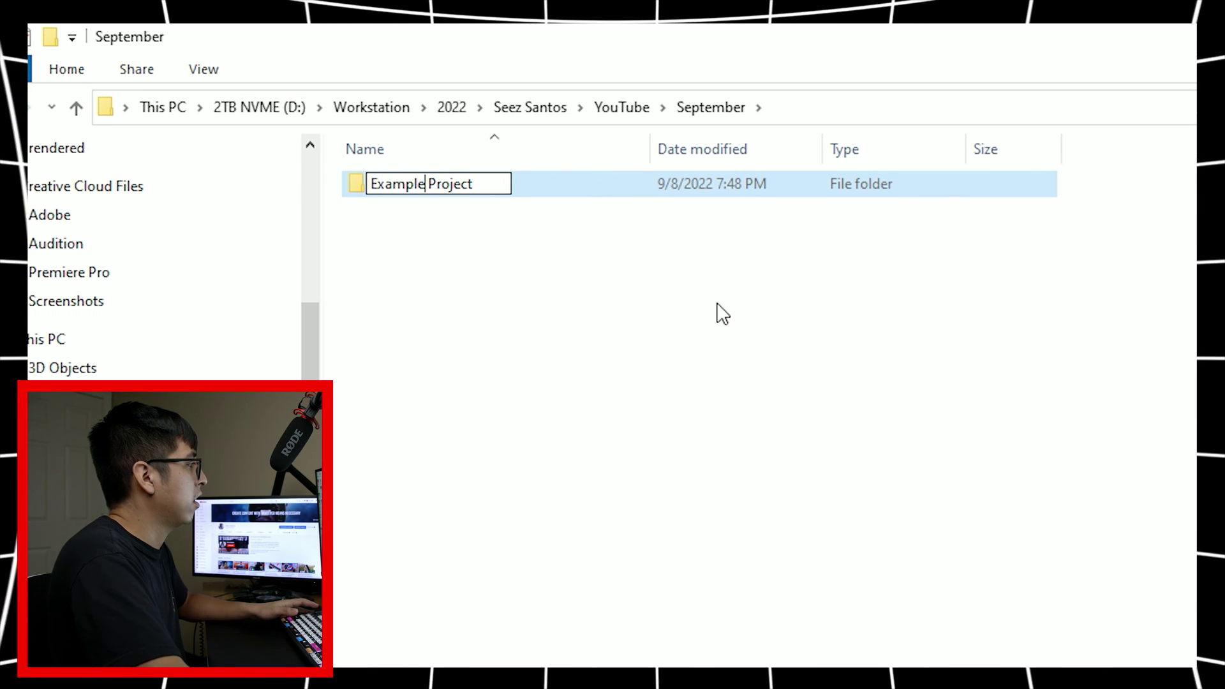
{"action": "left_click", "coordinate": [670, 335]}
- Open Example Project's 01_Premiere Pro folder and bring up options for the project file
{"action": "double_click", "coordinate": [439, 187]}
{"action": "double_click", "coordinate": [466, 187]}
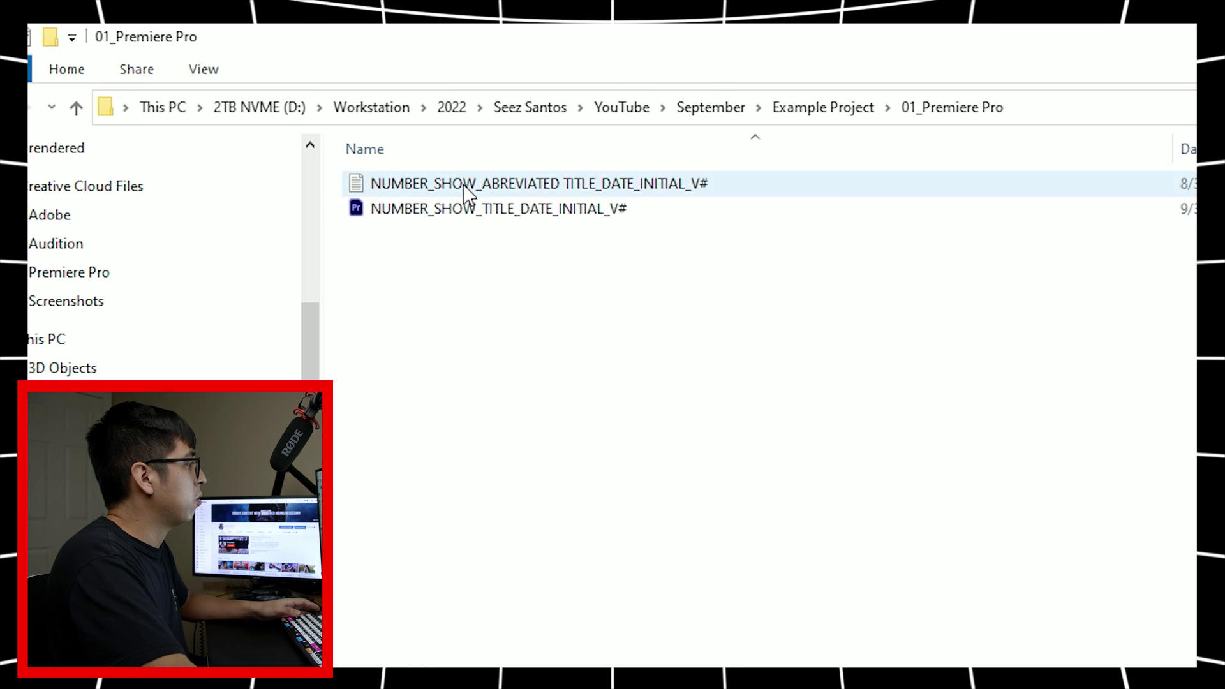
{"action": "right_click", "coordinate": [443, 208]}
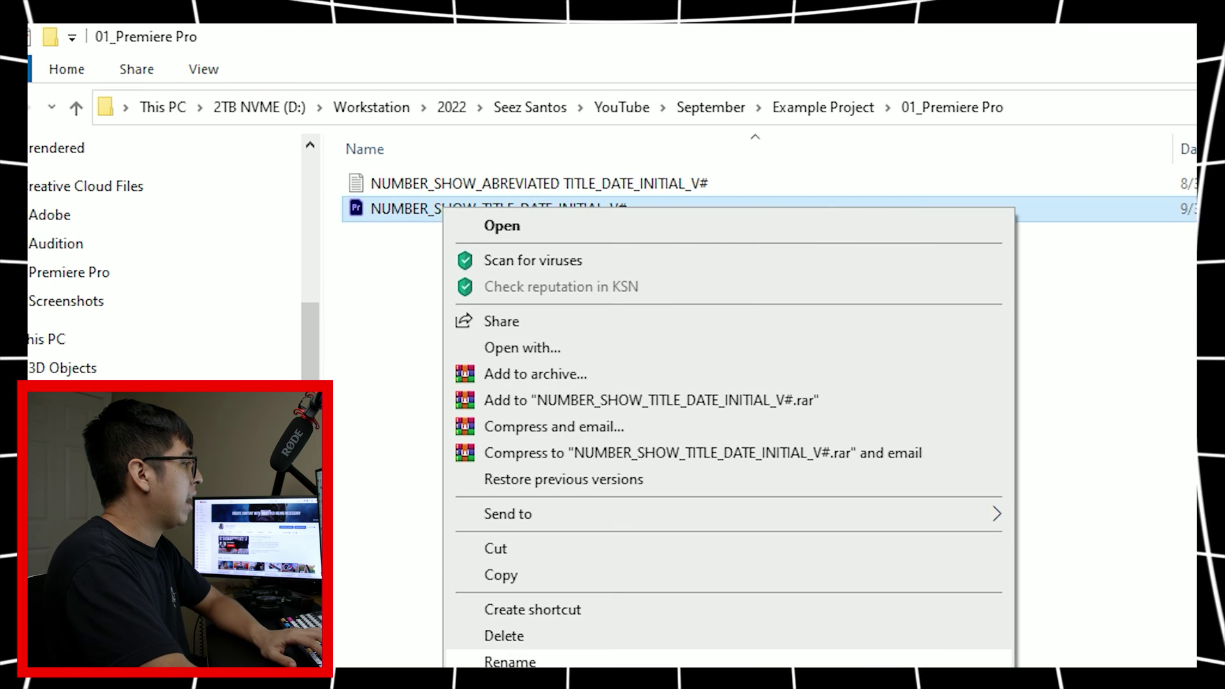
- Rename the .prproj file by replacing its placeholders with 28, Example, 9-8-2022, CS and V1
{"action": "left_click", "coordinate": [510, 661]}
{"action": "left_click", "coordinate": [432, 210]}
{"action": "key", "text": "BackSpace"}
{"action": "key", "text": "BackSpace"}
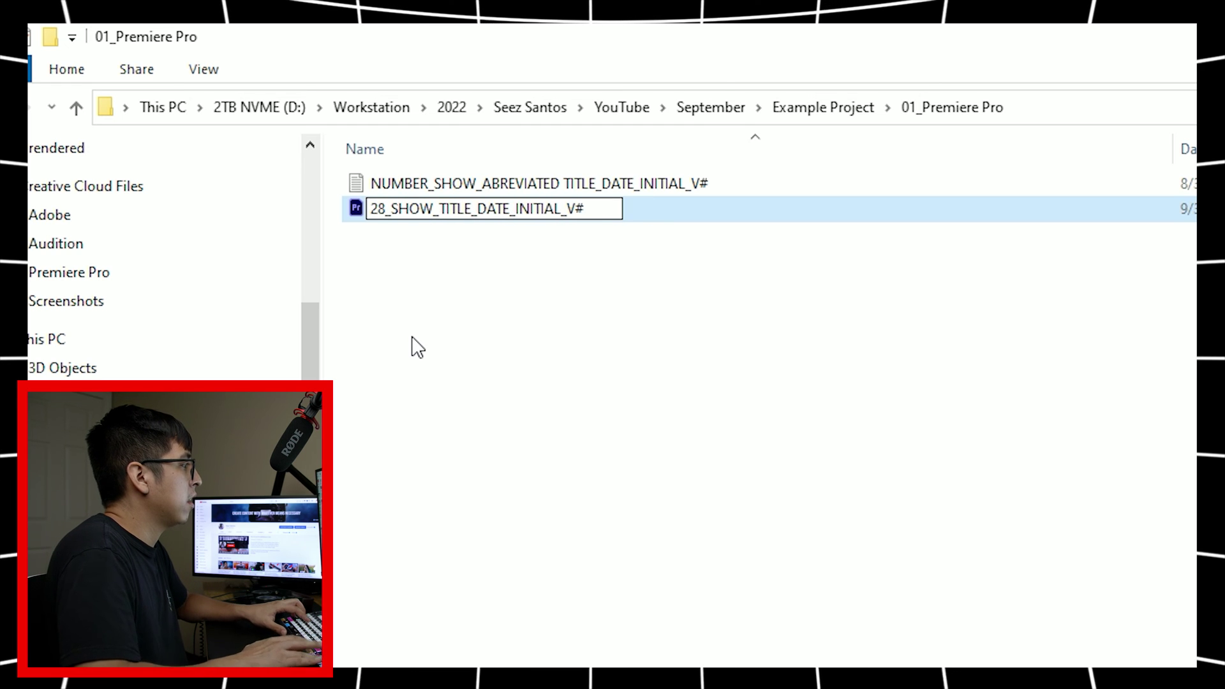
{"action": "key", "text": "BackSpace"}
{"action": "key", "text": "BackSpace"}
{"action": "key", "text": "BackSpace"}
{"action": "type", "text": "eez Santos"}
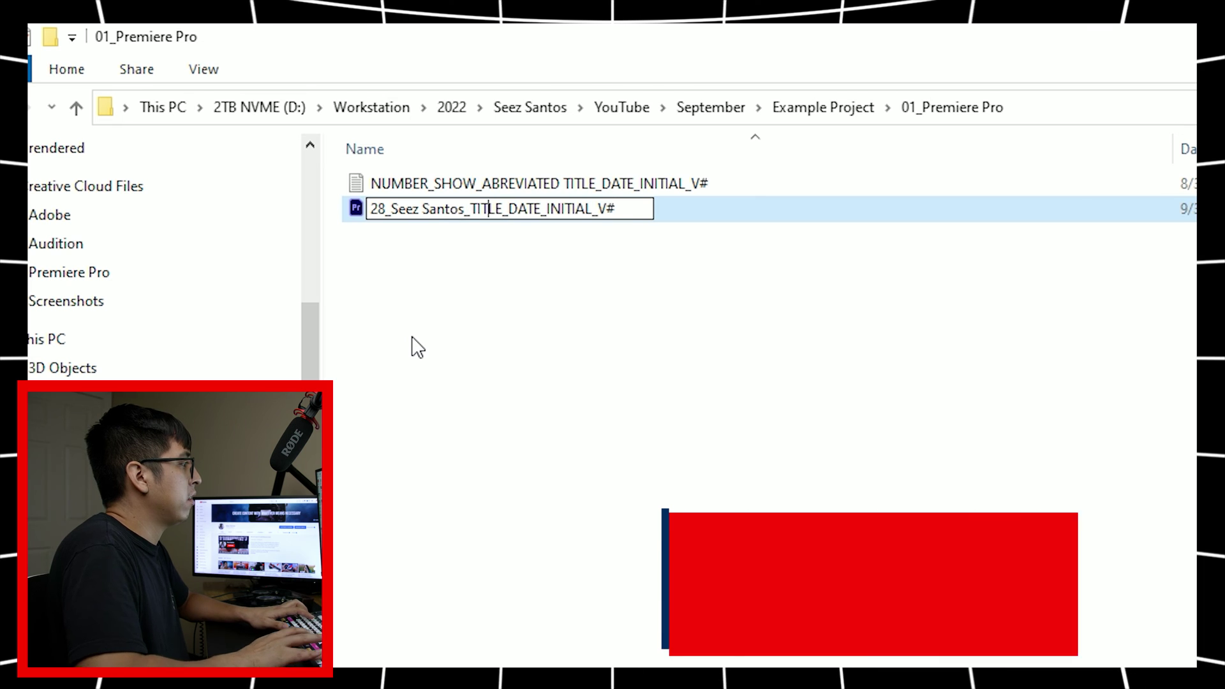
{"action": "key", "text": "Delete"}
{"action": "key", "text": "Delete"}
{"action": "key", "text": "Delete"}
{"action": "key", "text": "Delete"}
{"action": "key", "text": "Delete"}
{"action": "type", "text": "T"}
{"action": "key", "text": "BackSpace"}
{"action": "type", "text": "Example"}
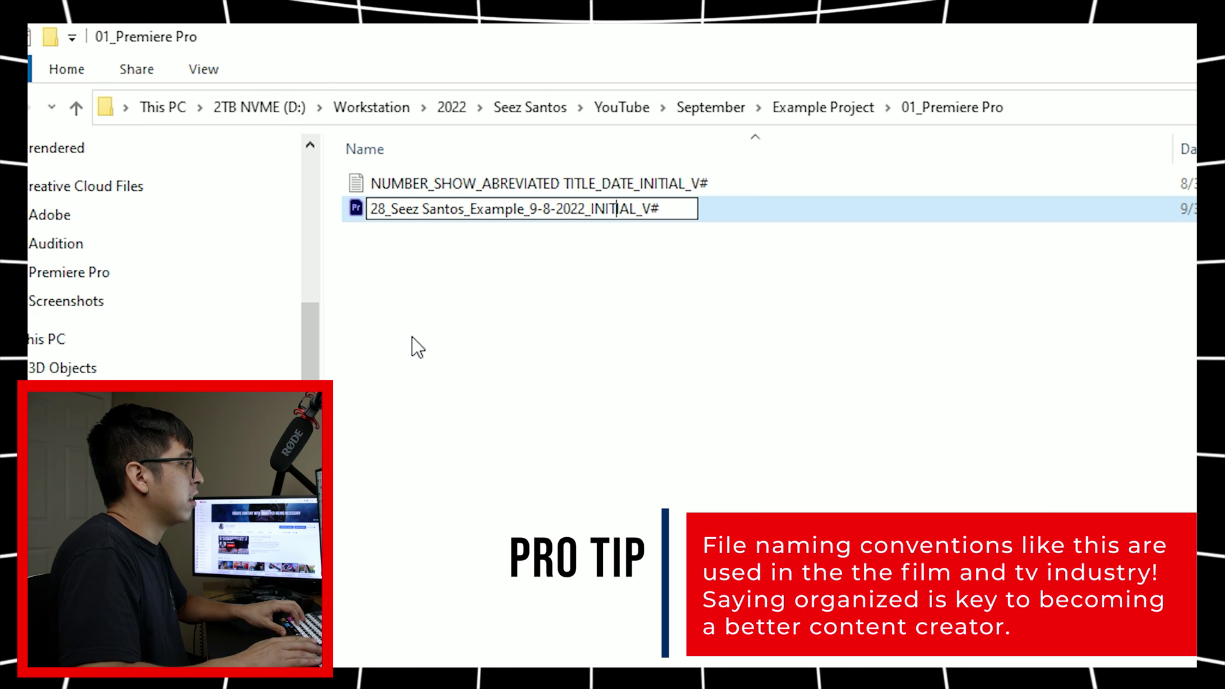
{"action": "key", "text": "BackSpace"}
{"action": "key", "text": "BackSpace"}
{"action": "key", "text": "BackSpace"}
{"action": "key", "text": "BackSpace"}
{"action": "key", "text": "BackSpace"}
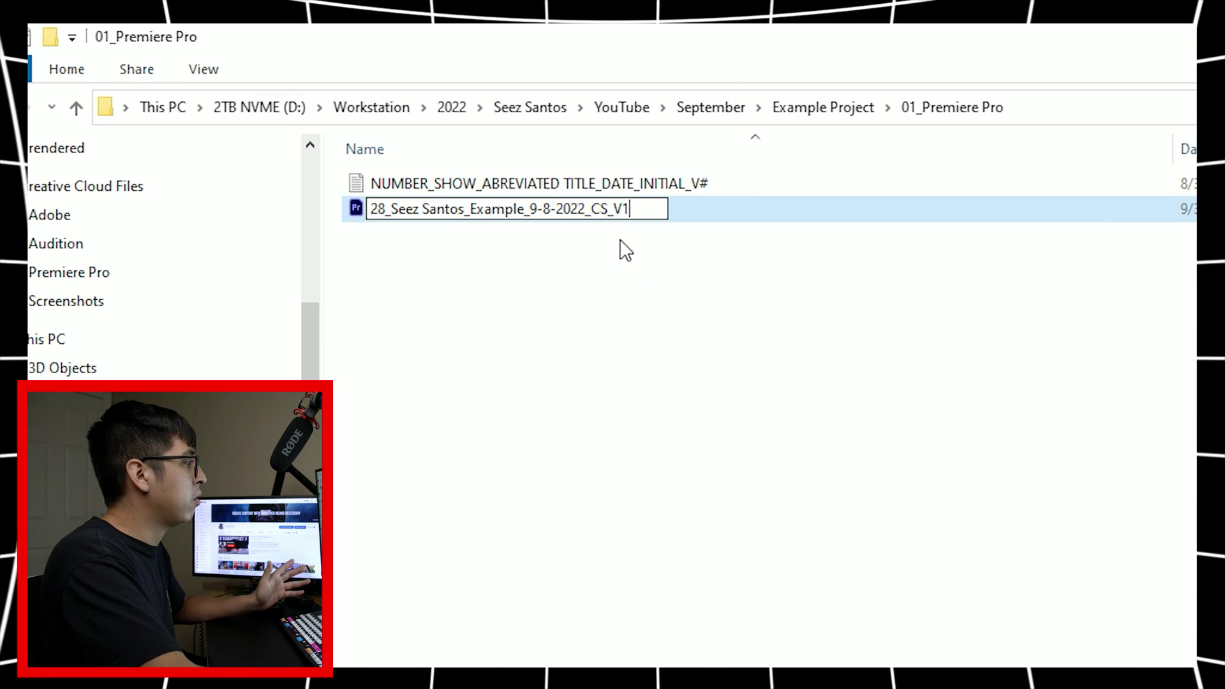
{"action": "left_click", "coordinate": [611, 317]}
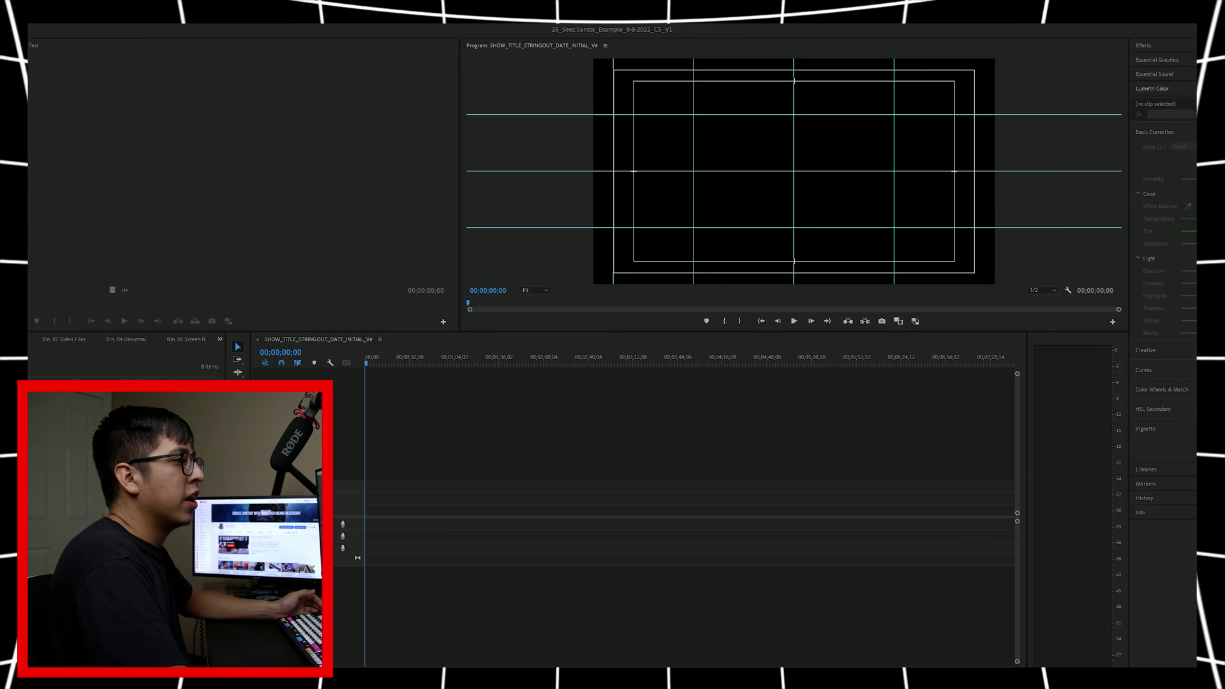
- Switch workspaces until the Project panel lists bins 01 Sequences through 08 Exports
{"action": "left_click", "coordinate": [1149, 60]}
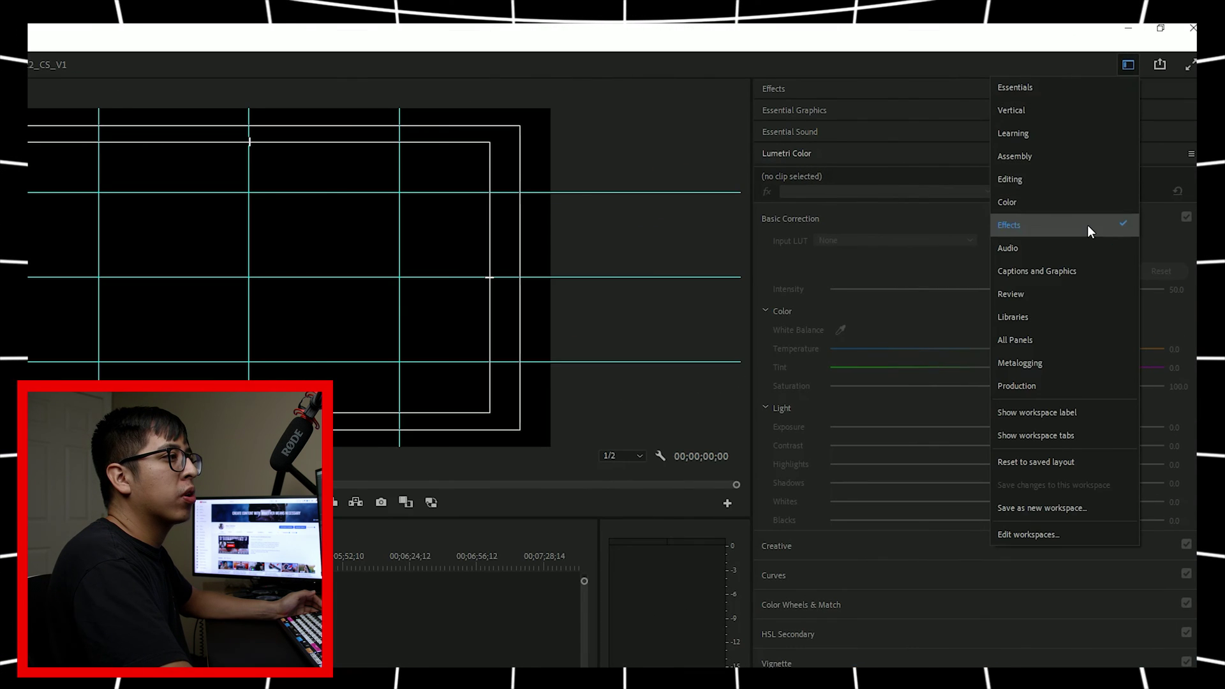
{"action": "left_click", "coordinate": [1088, 224]}
{"action": "left_click", "coordinate": [1127, 66]}
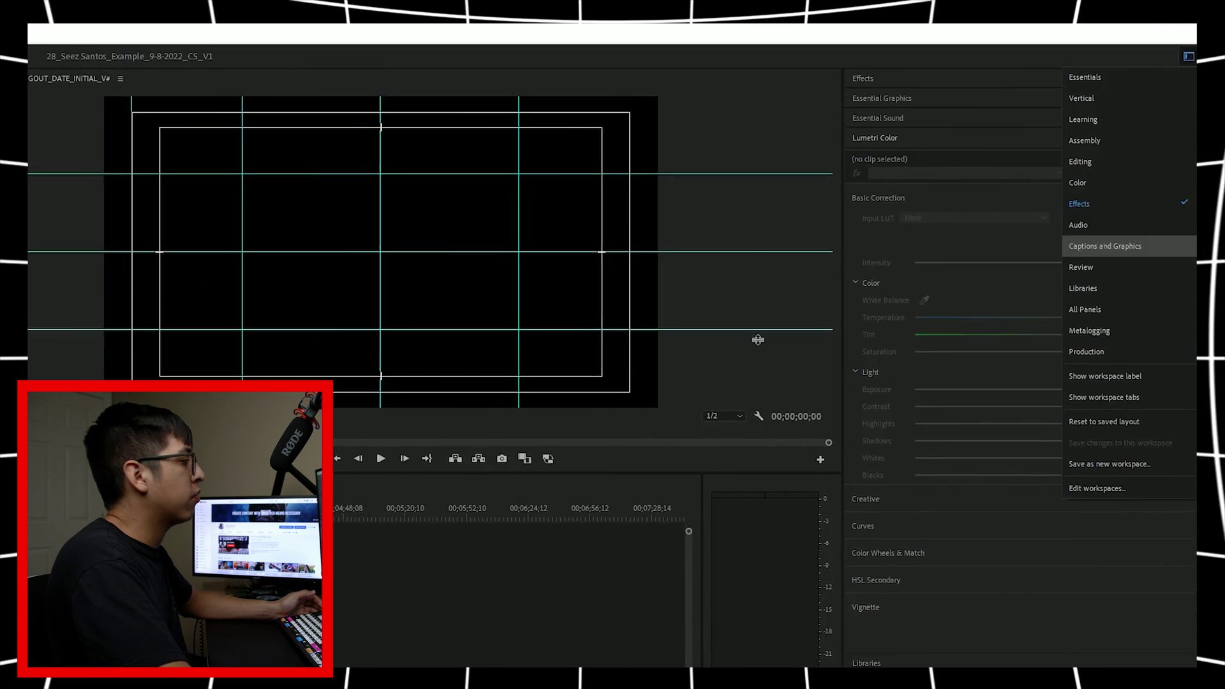
{"action": "left_click", "coordinate": [1105, 245]}
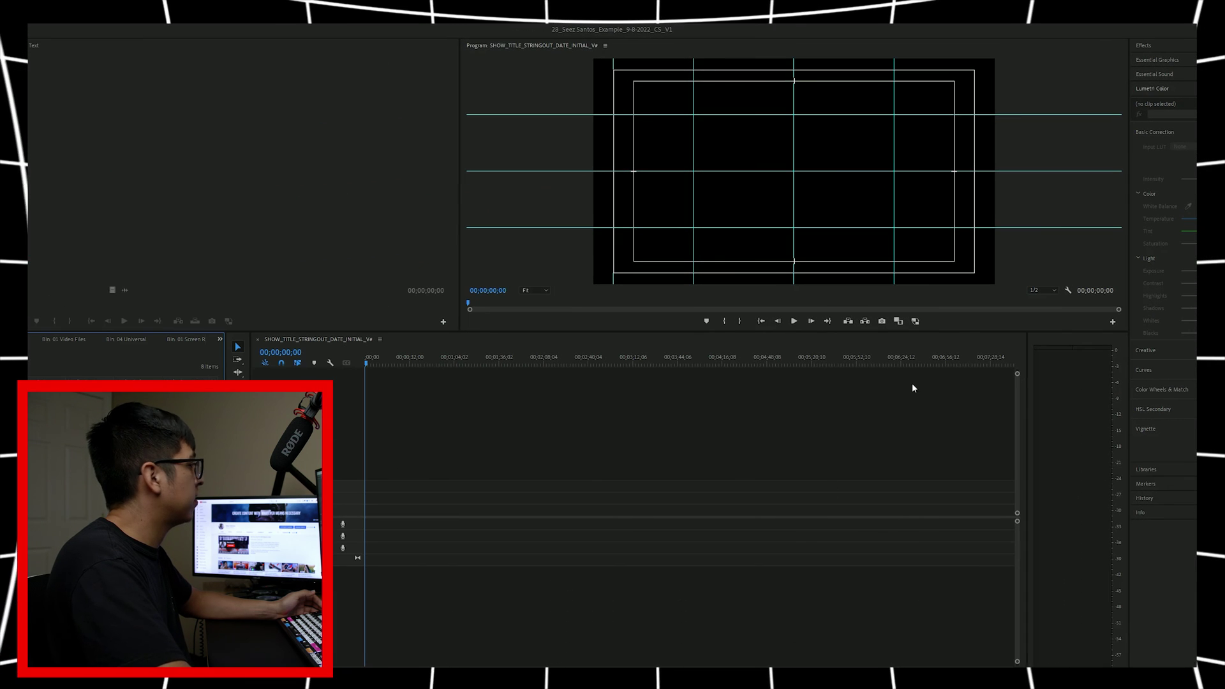
{"action": "key", "text": "alt+shift+1"}
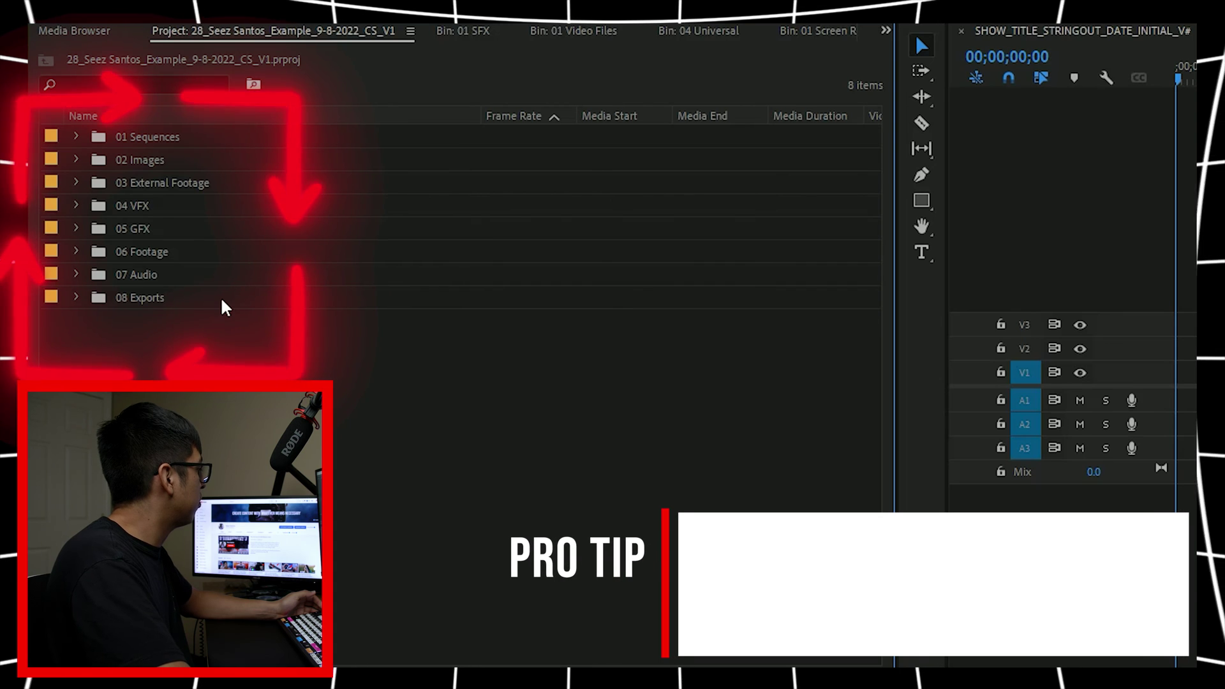
{"action": "left_click", "coordinate": [231, 274]}
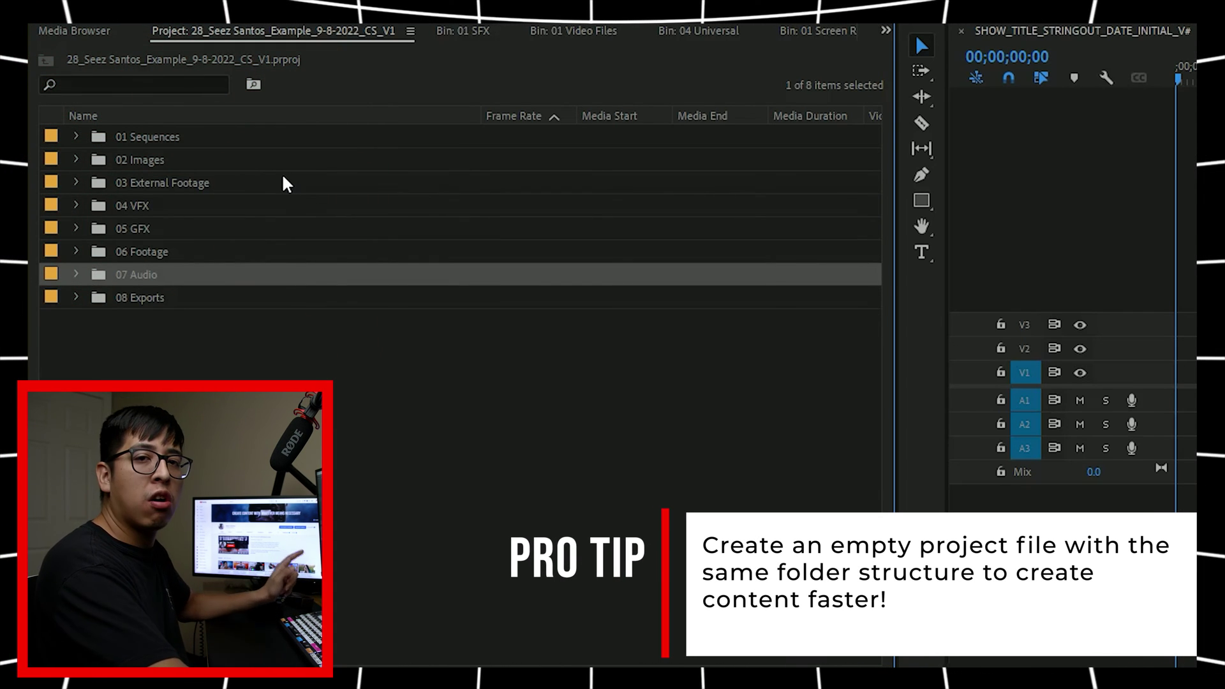
{"action": "left_click", "coordinate": [198, 141]}
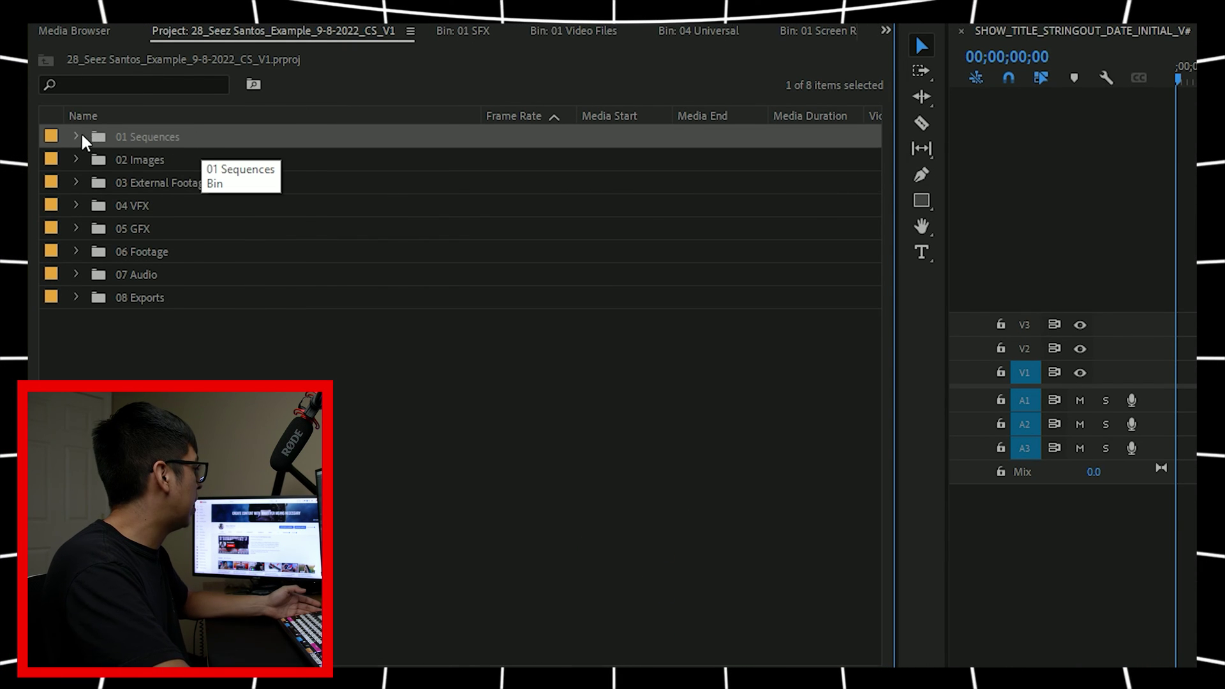
- Expand 01 Sequences and toggle its 01 Edits, 02 Selects, 03 Stringouts and 05 Final Delivered sub-bins
{"action": "left_click", "coordinate": [76, 137]}
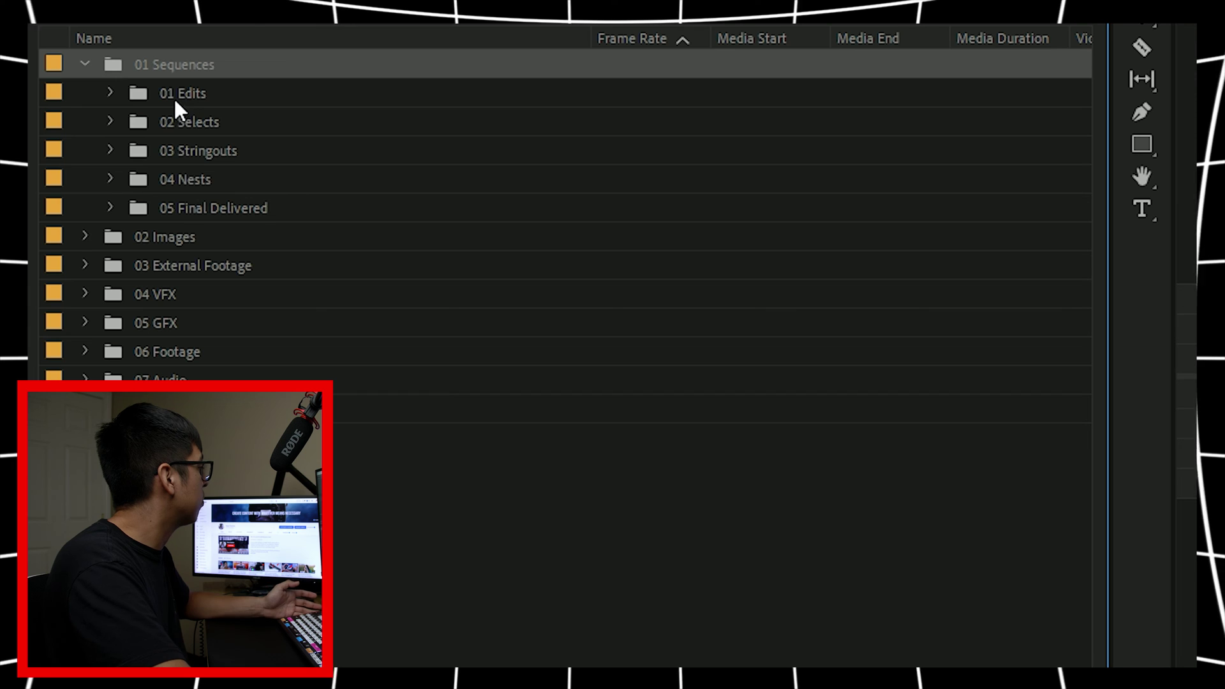
{"action": "left_click", "coordinate": [109, 92]}
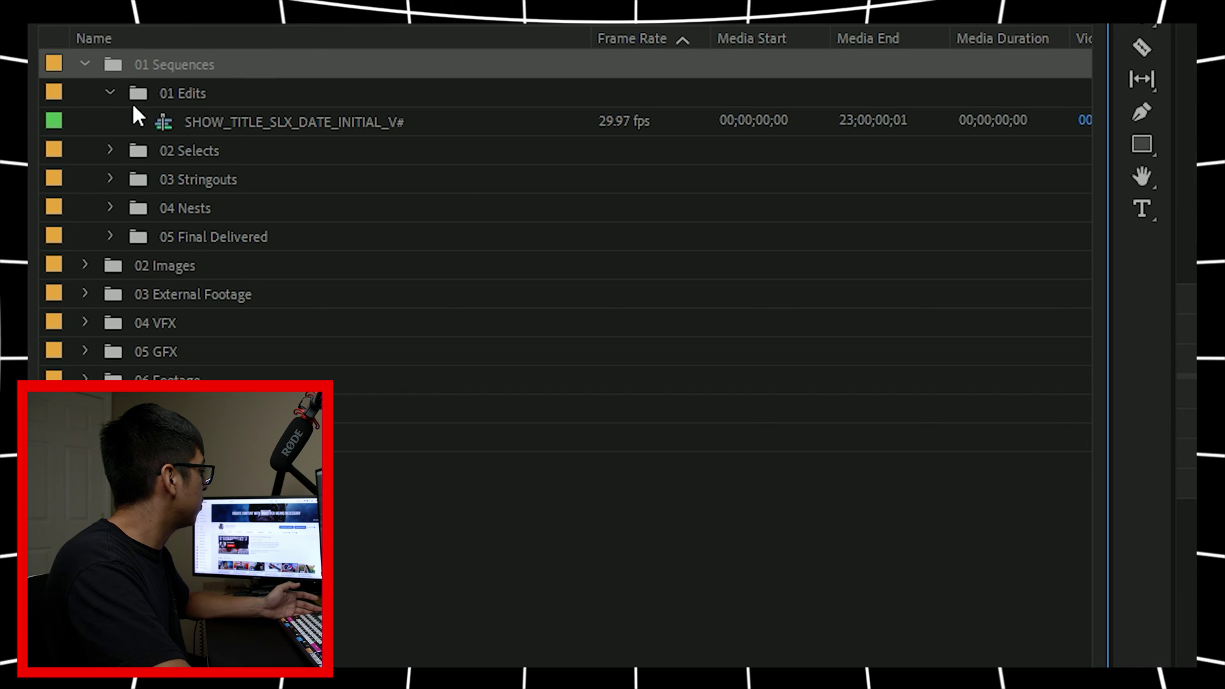
{"action": "left_click", "coordinate": [109, 93]}
{"action": "left_click", "coordinate": [110, 122]}
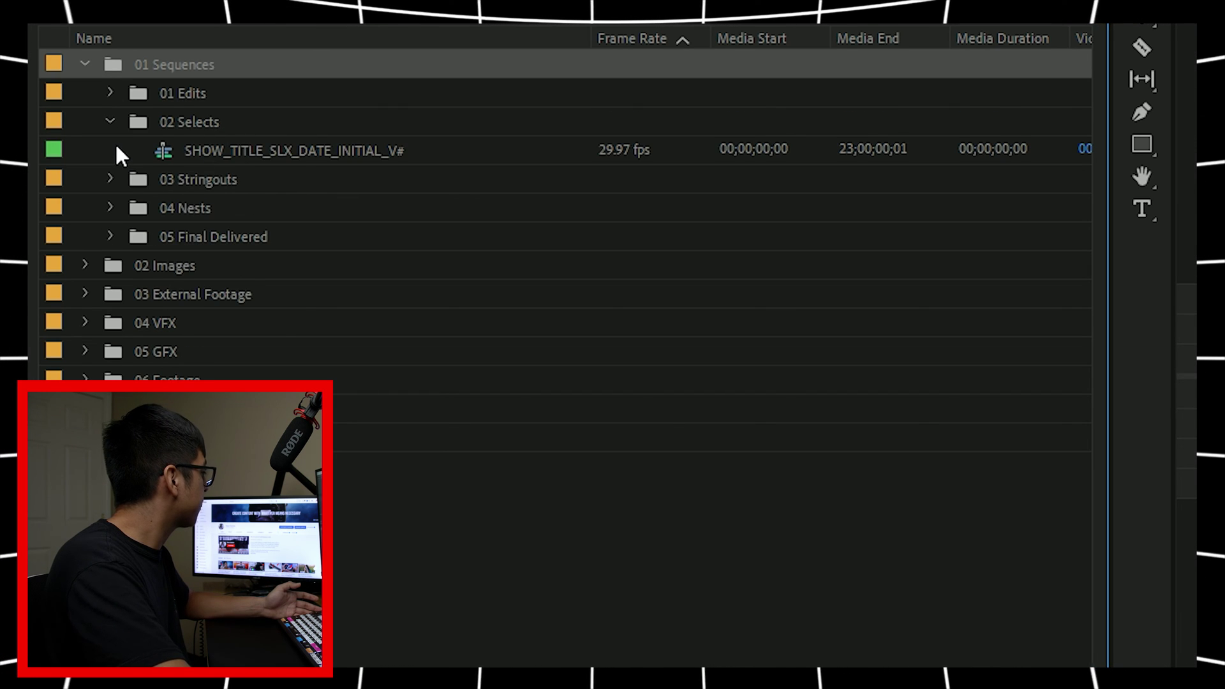
{"action": "left_click", "coordinate": [109, 122]}
{"action": "left_click", "coordinate": [111, 149]}
{"action": "left_click", "coordinate": [113, 150]}
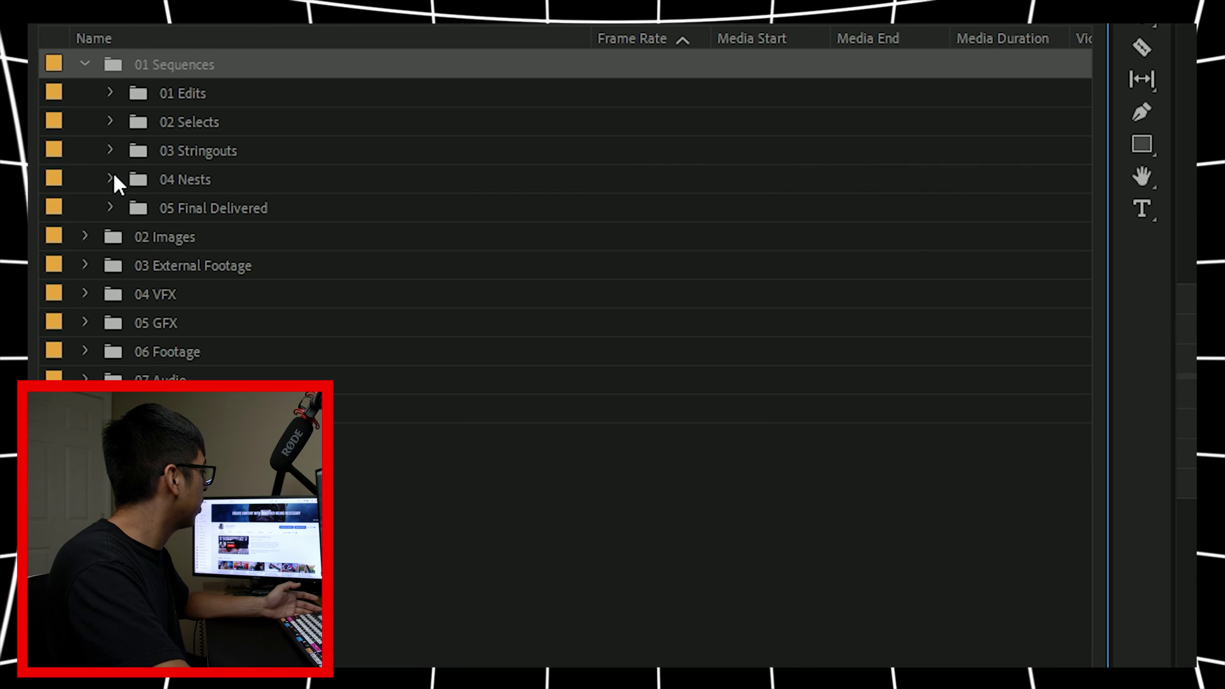
{"action": "left_click", "coordinate": [112, 206]}
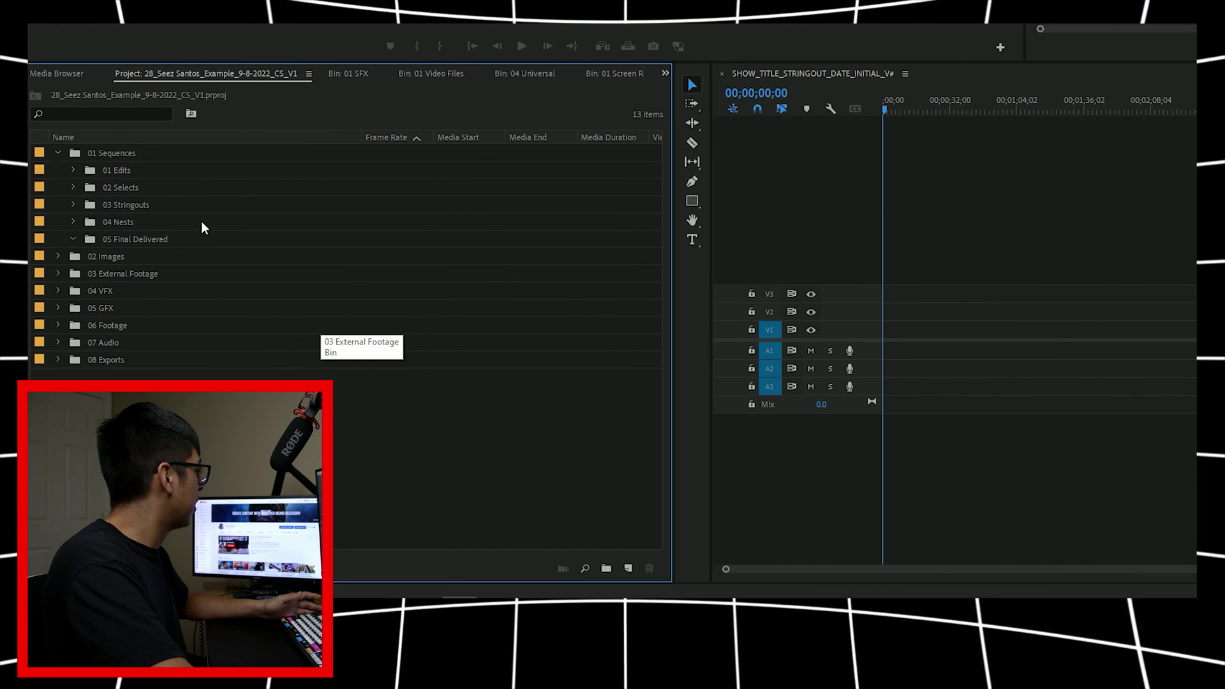
{"action": "left_click", "coordinate": [705, 580]}
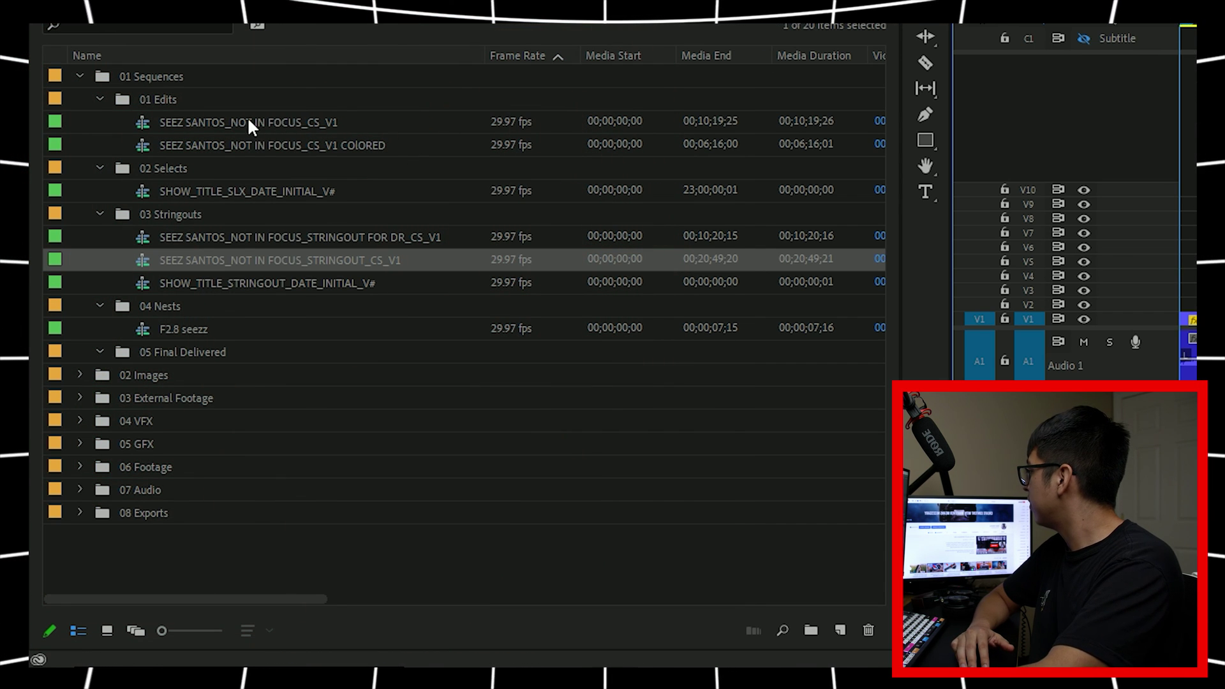
- Collapse the 01 Edits, 02 Selects, 03 Stringouts and 04 Nests sub-bins
{"action": "left_click", "coordinate": [100, 99]}
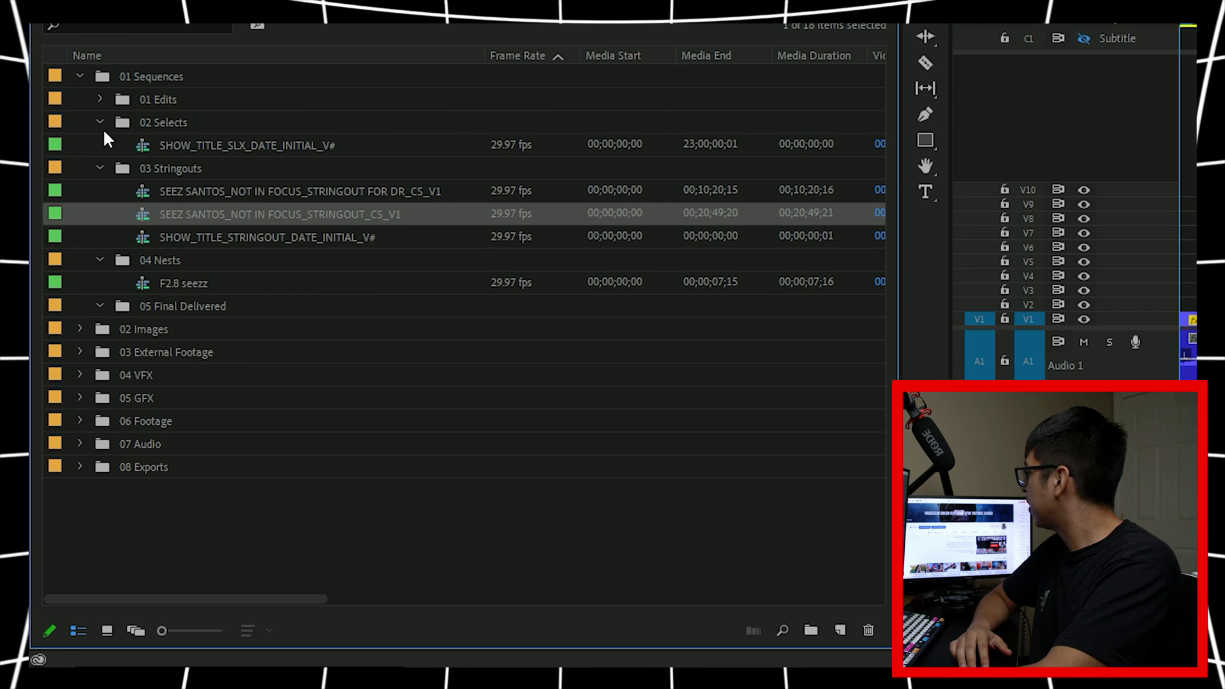
{"action": "left_click", "coordinate": [100, 122]}
{"action": "left_click", "coordinate": [100, 146]}
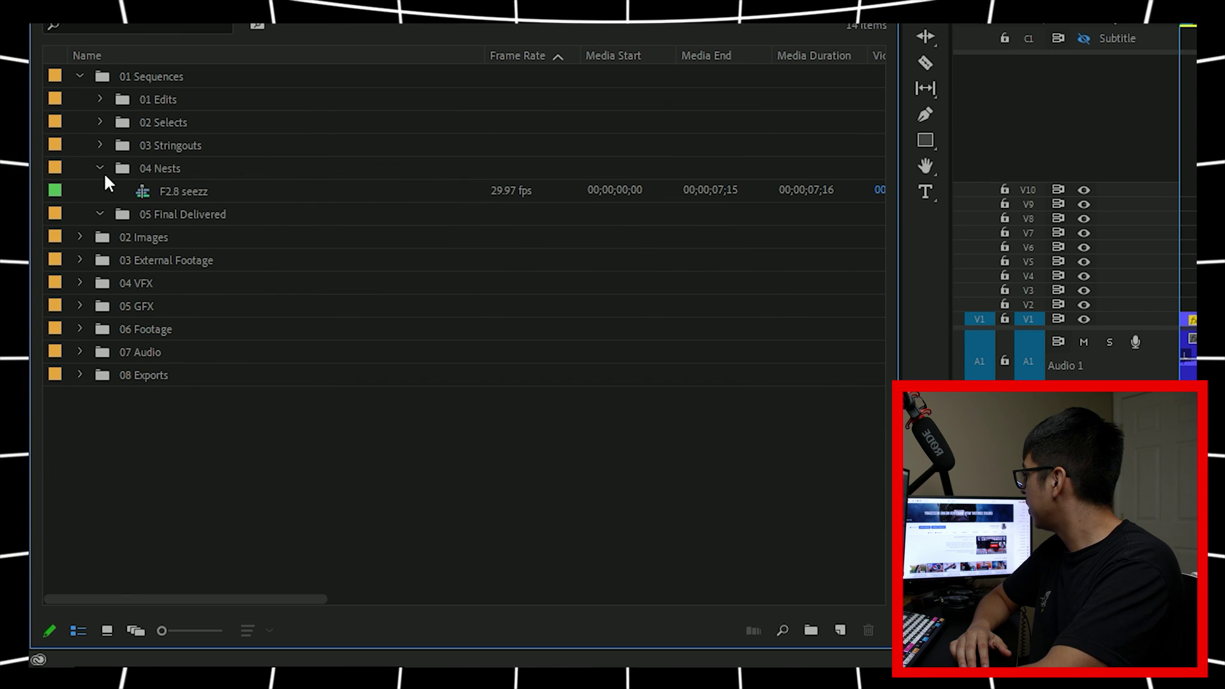
{"action": "left_click", "coordinate": [100, 168]}
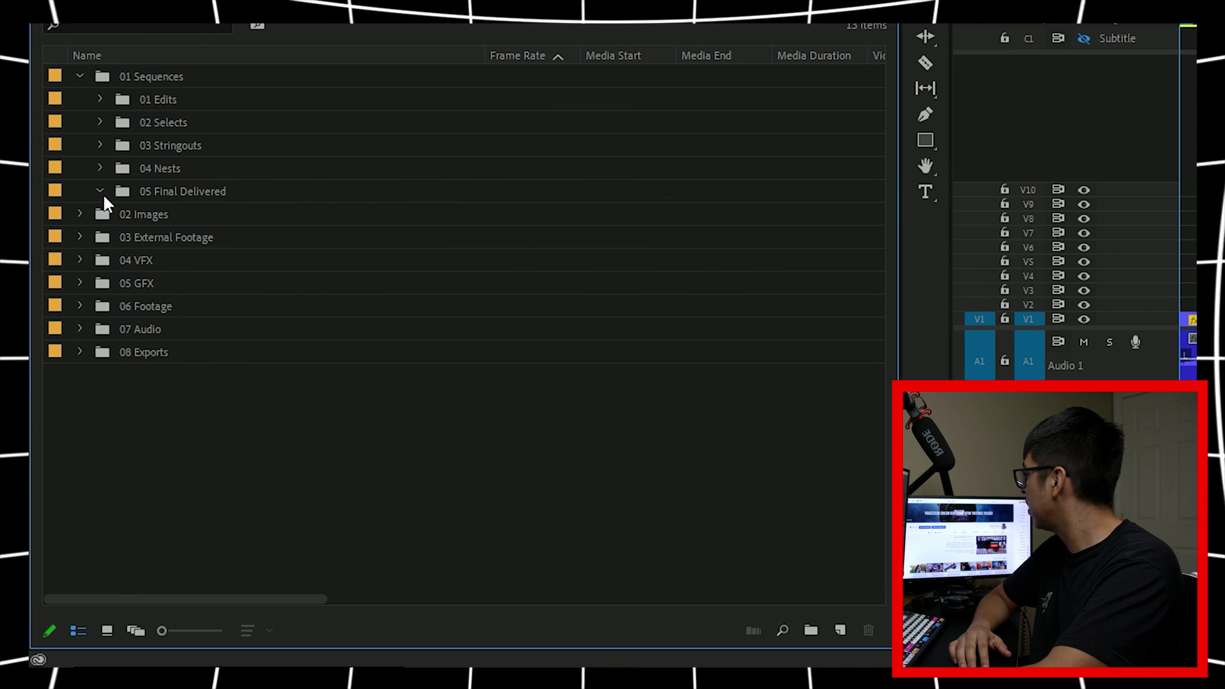
- Peek into 02 Images, then expand 03 External Footage's 01 Screen Records sub-bin
{"action": "left_click", "coordinate": [80, 214]}
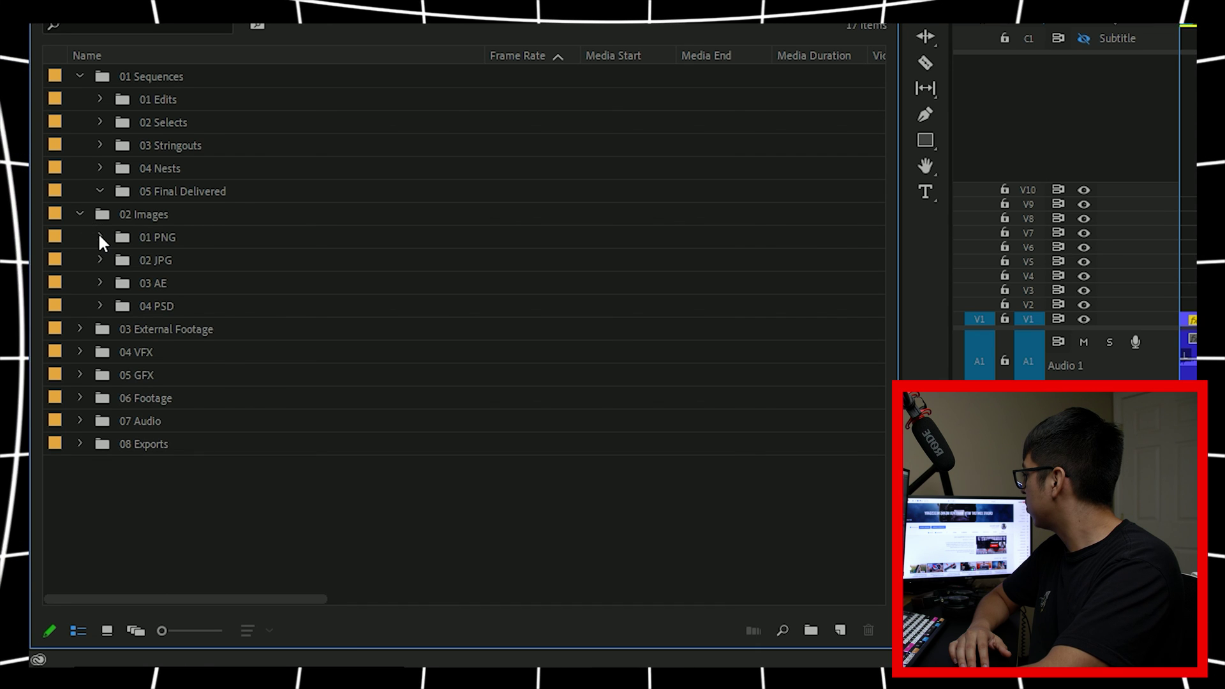
{"action": "left_click", "coordinate": [81, 215]}
{"action": "left_click", "coordinate": [81, 237]}
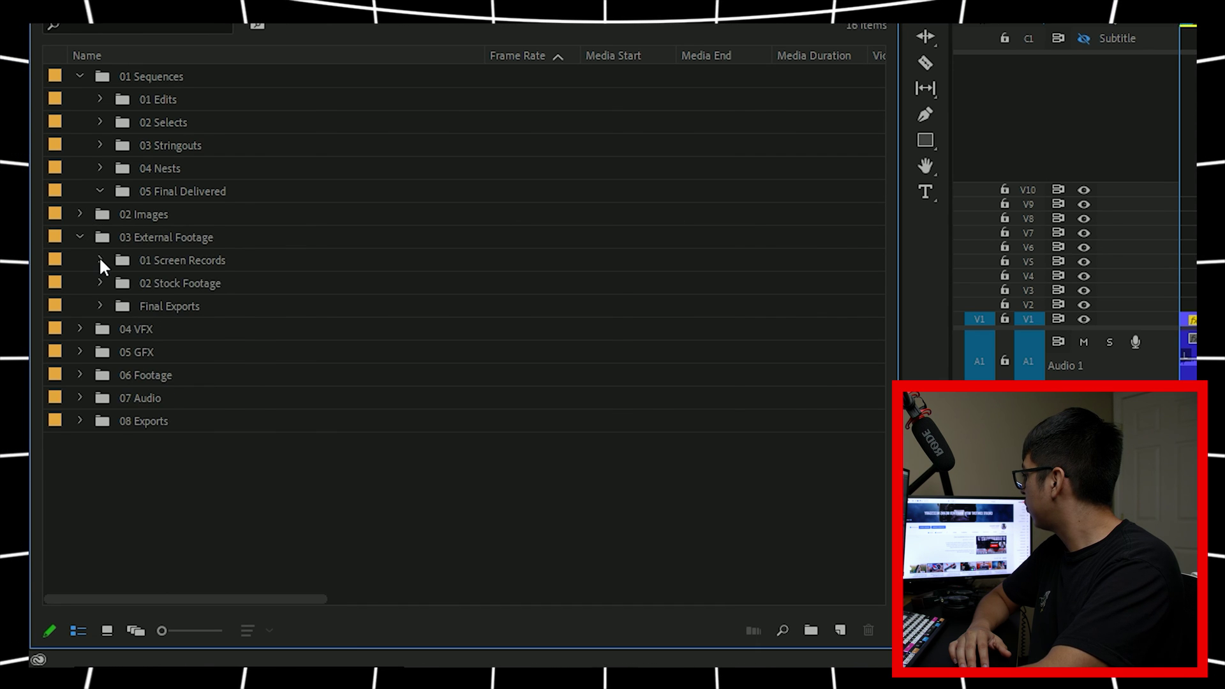
{"action": "left_click", "coordinate": [100, 259]}
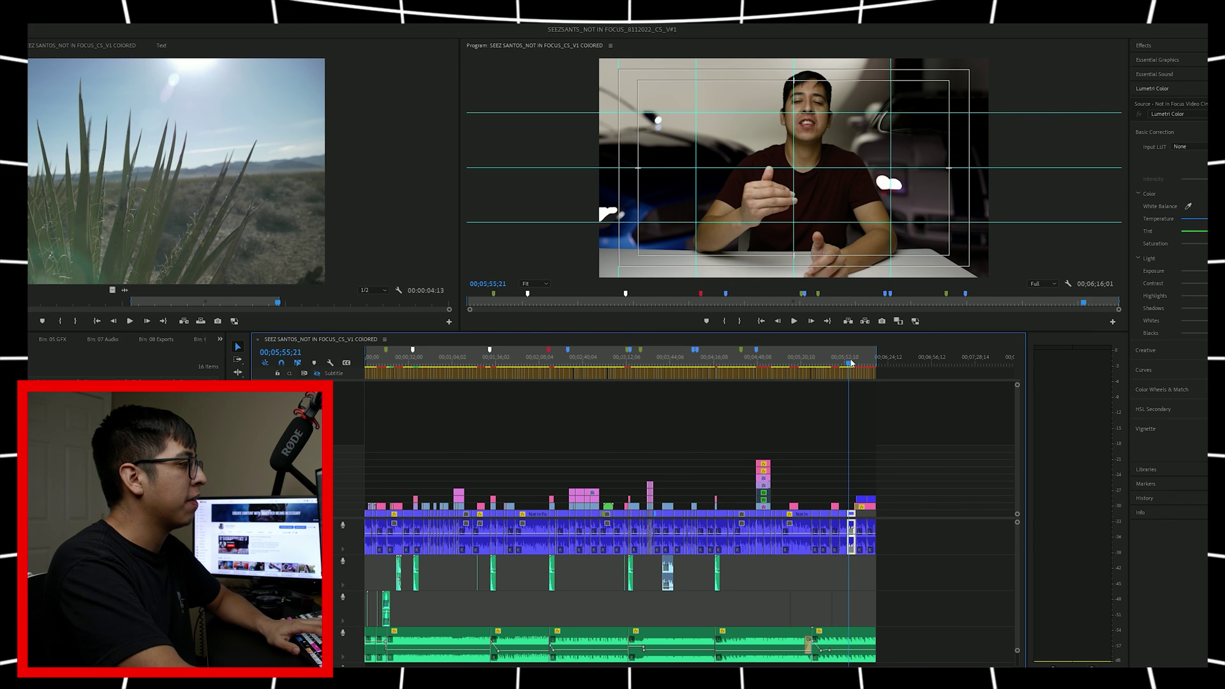
- Scrub the Timeline playhead back to 00;04;02;17, where the presenter talks at the desk
{"action": "left_click_drag", "start_coordinate": [852, 376], "coordinate": [696, 380]}
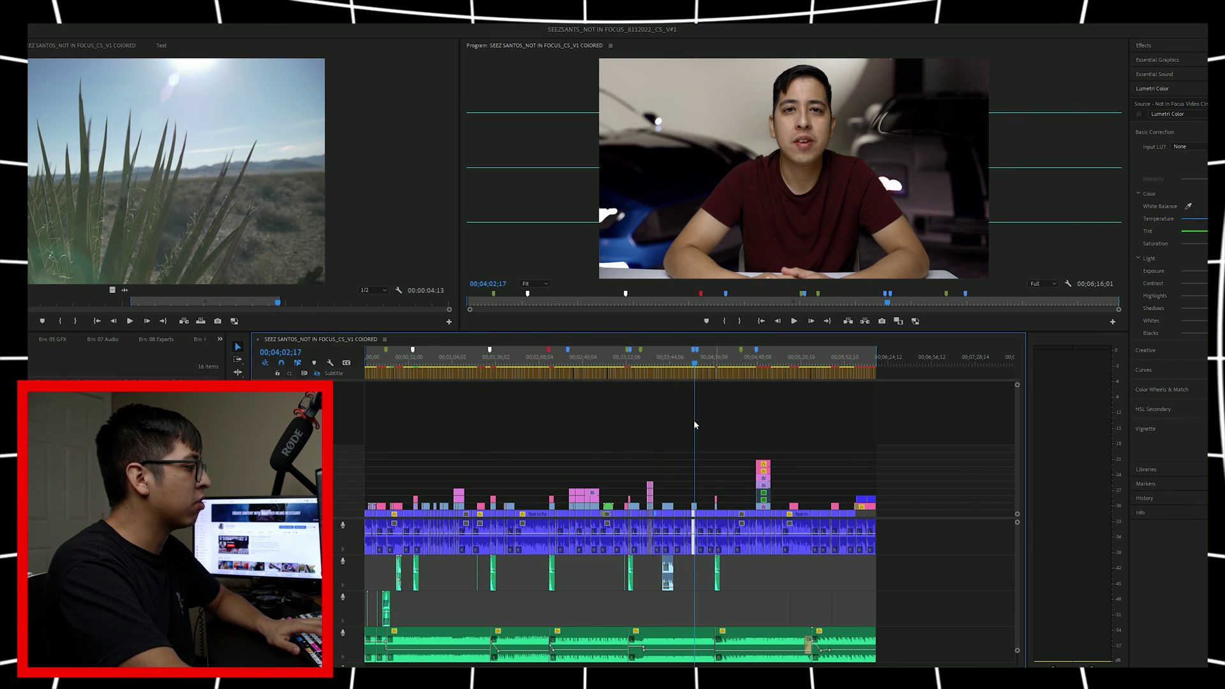